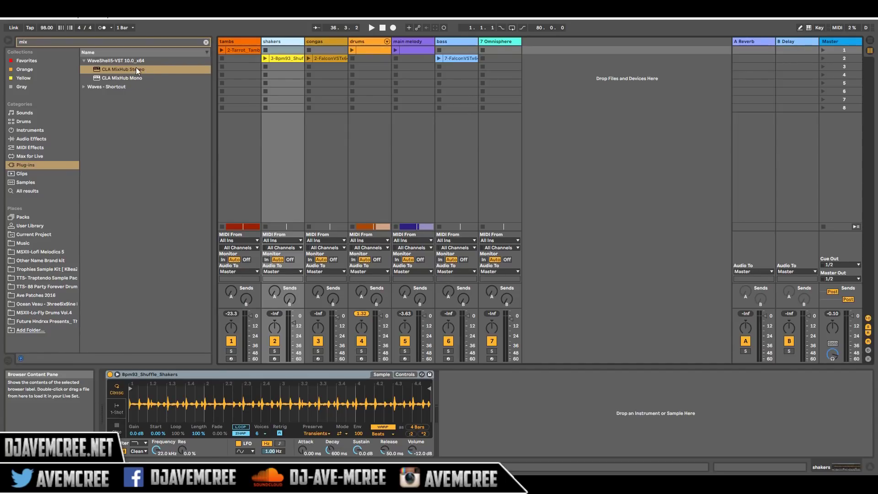
- Load CLA MixHub Stereo onto the shakers and congas tracks
{"action": "left_click", "coordinate": [123, 69]}
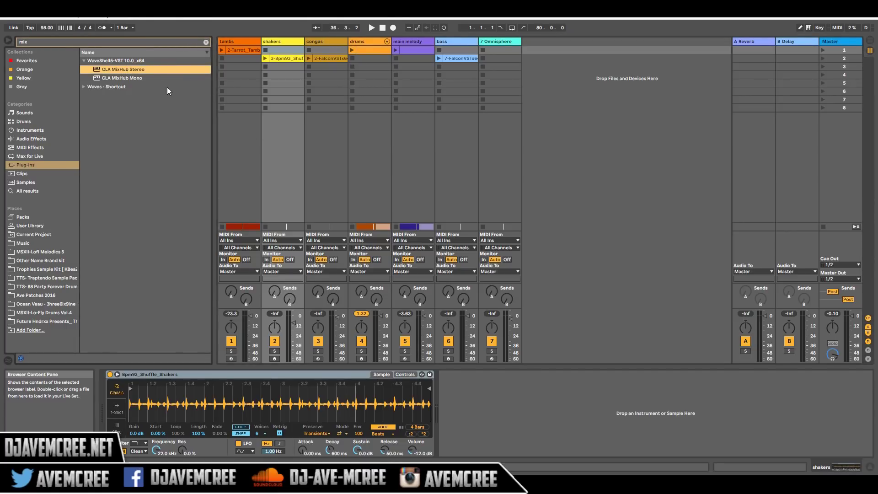
{"action": "double_click", "coordinate": [142, 71]}
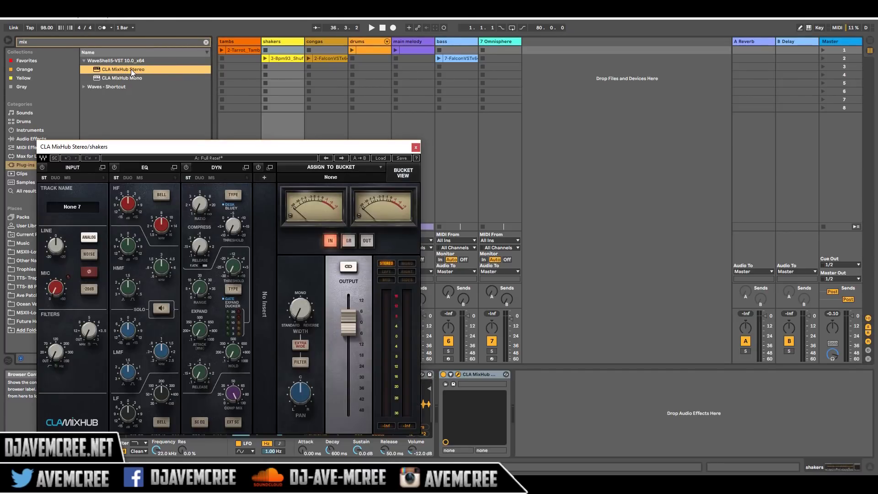
{"action": "left_click", "coordinate": [131, 69]}
{"action": "left_click", "coordinate": [323, 120]}
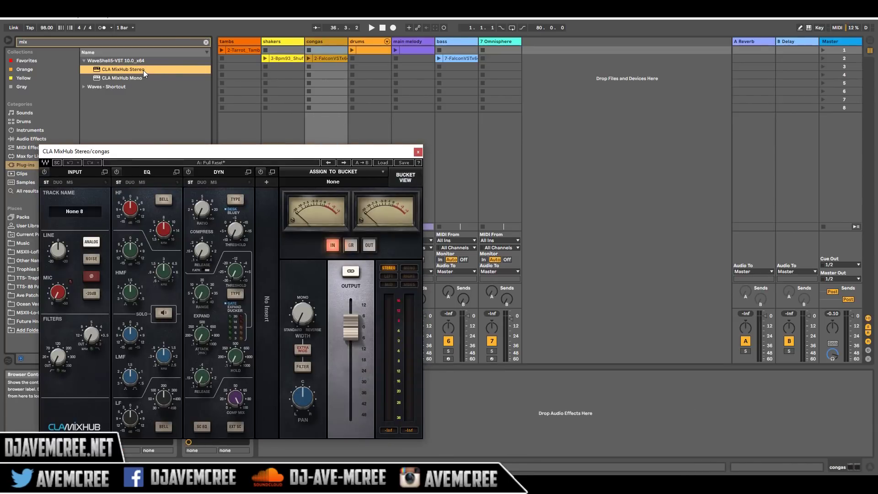
{"action": "left_click", "coordinate": [144, 70]}
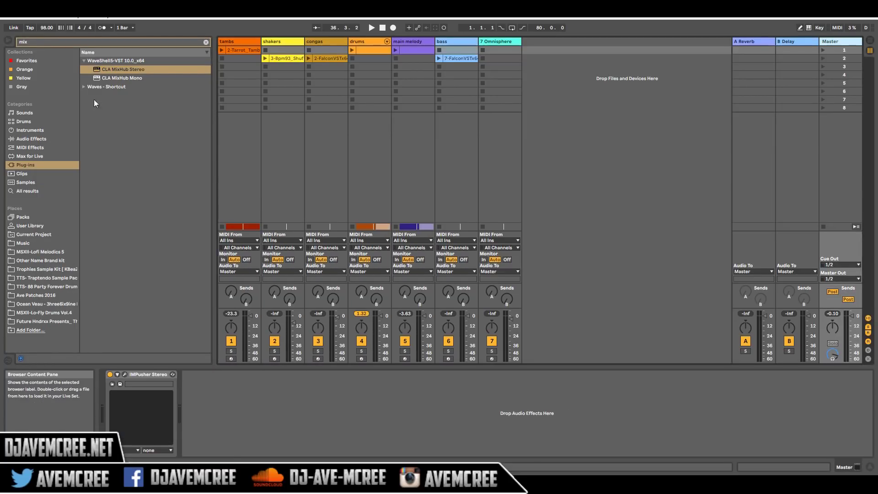
- Add CLA MixHub Stereo to the Master chain after IMPusher Stereo and move its window aside
{"action": "left_click_drag", "start_coordinate": [106, 69], "coordinate": [224, 386]}
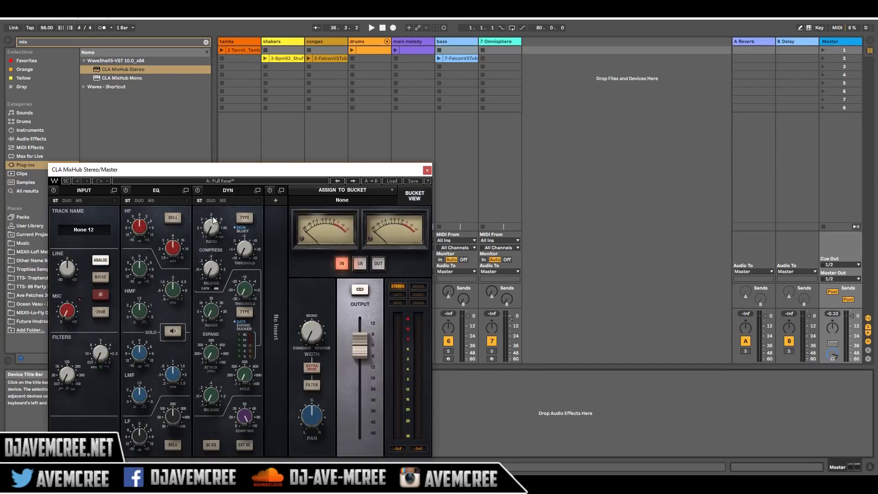
{"action": "left_click_drag", "start_coordinate": [207, 172], "coordinate": [397, 109]}
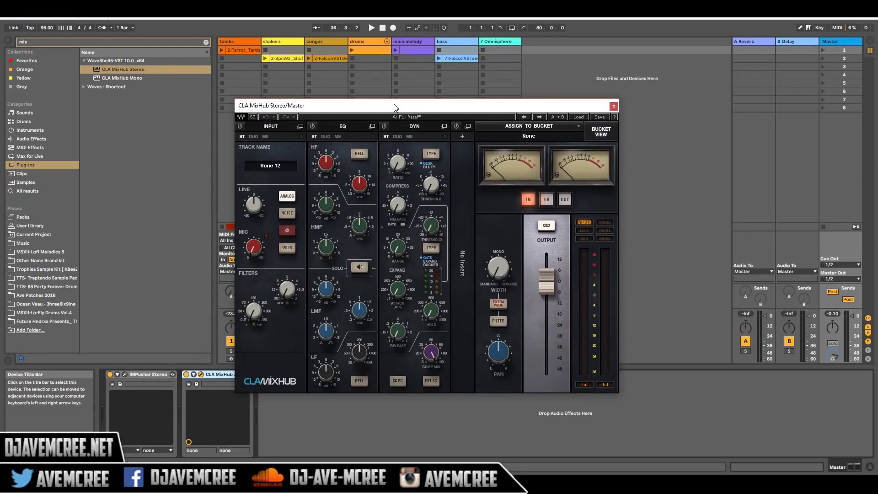
{"action": "left_click", "coordinate": [246, 41]}
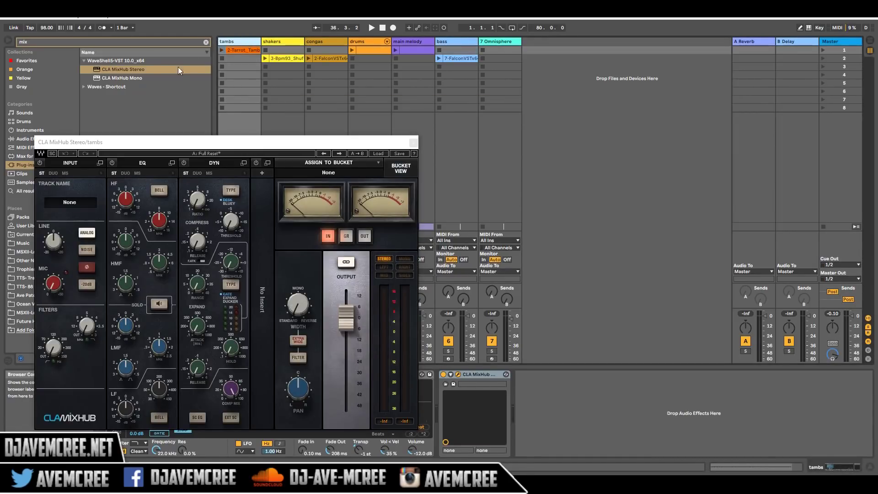
- Name the MixHub instances on the tambs and shakers tracks 'tambs' and 'shakers'
{"action": "left_click", "coordinate": [74, 207]}
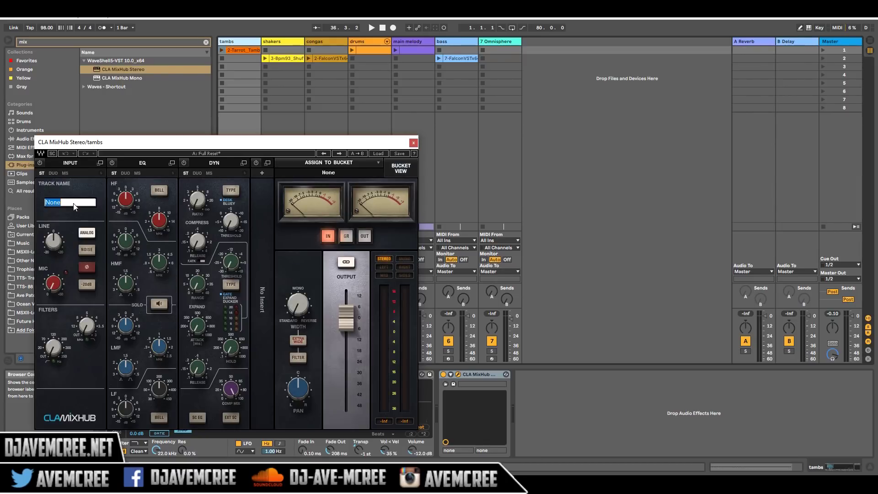
{"action": "type", "text": "tamb"}
{"action": "key", "text": "Return"}
{"action": "left_click", "coordinate": [80, 204]}
{"action": "type", "text": "tambs"}
{"action": "key", "text": "Return"}
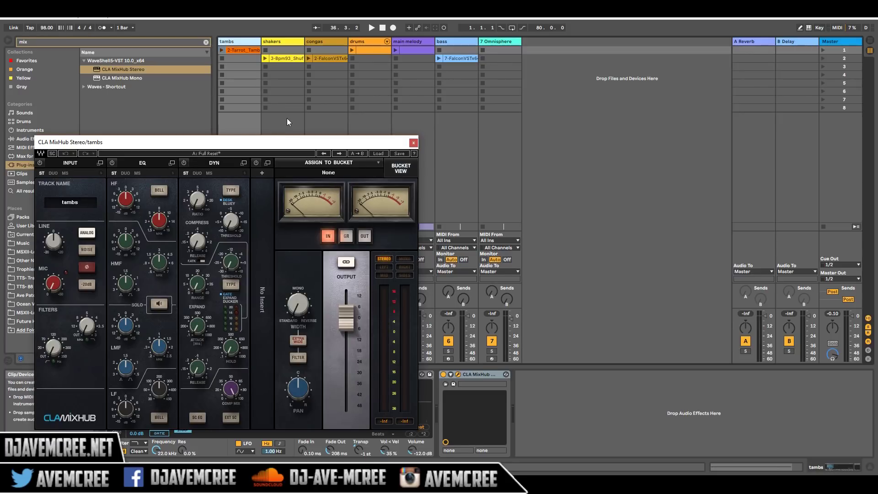
{"action": "left_click", "coordinate": [276, 43]}
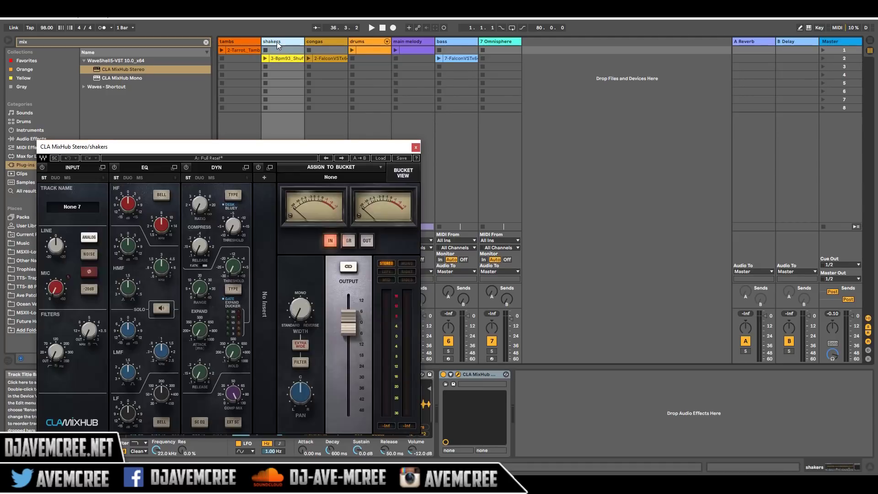
{"action": "left_click", "coordinate": [83, 207]}
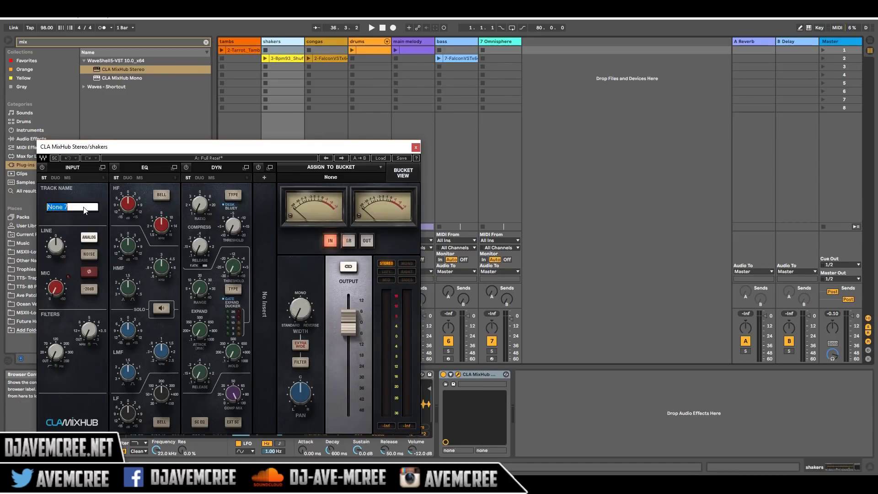
{"action": "type", "text": "shakers"}
- Add CLA MixHub Stereo to the drums track, name it 'drums', and show bucket view
{"action": "left_click", "coordinate": [416, 147]}
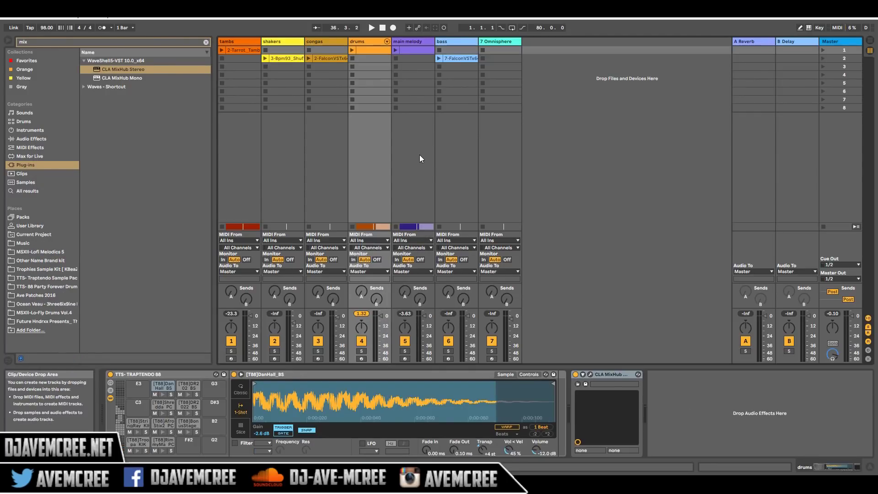
{"action": "left_click", "coordinate": [158, 385]}
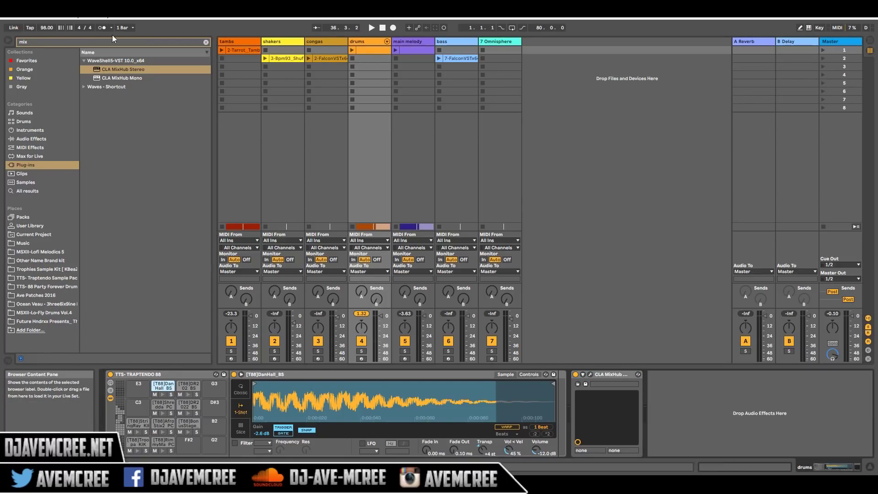
{"action": "left_click", "coordinate": [106, 69]}
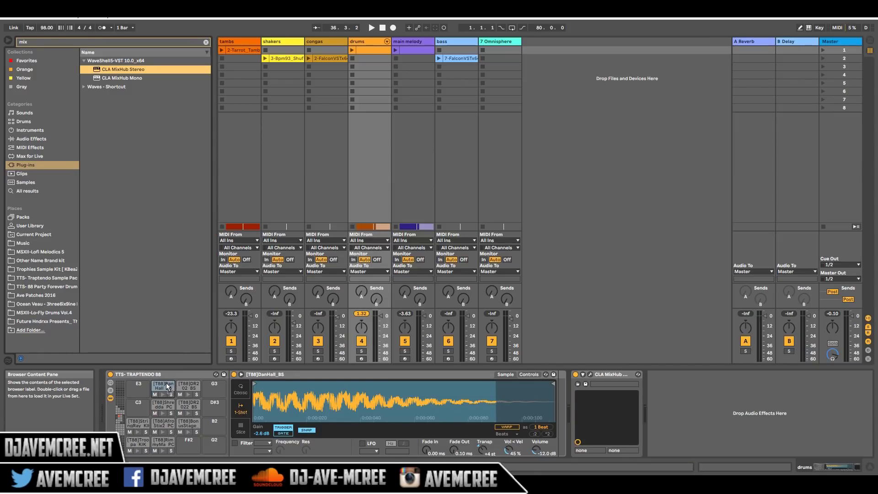
{"action": "key", "text": "Return"}
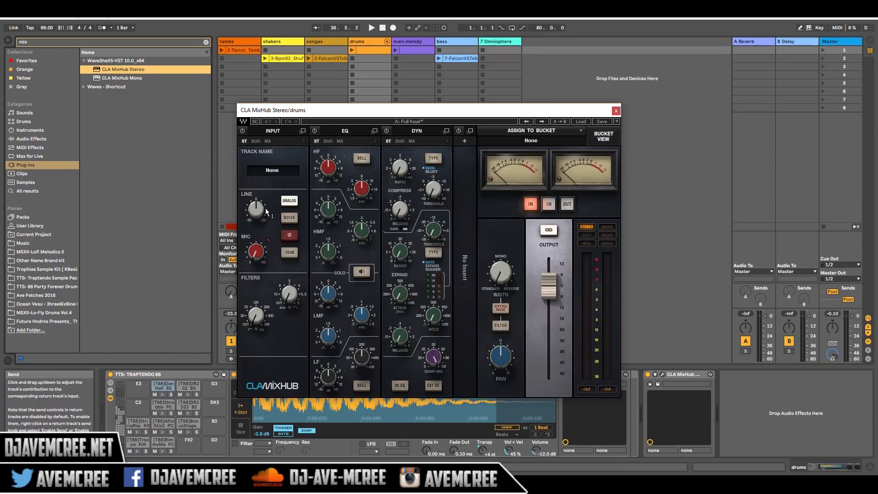
{"action": "left_click", "coordinate": [271, 170]}
{"action": "type", "text": "drums"}
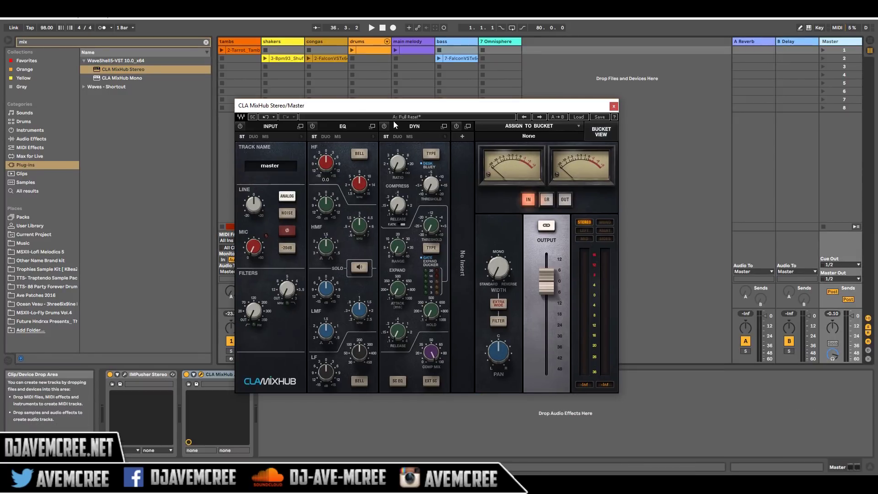
{"action": "left_click", "coordinate": [602, 132]}
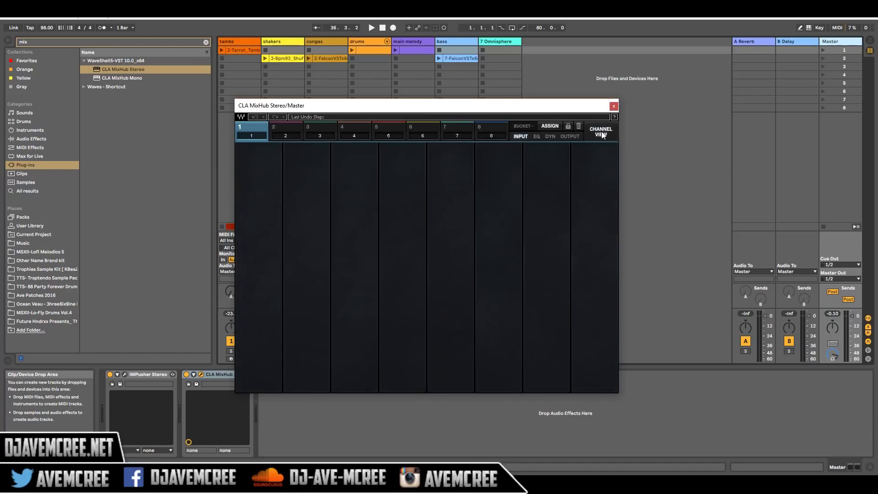
- Assign tambs, shakers, congas, drums, main melody, bass and snare to bucket 1
{"action": "left_click", "coordinate": [548, 126]}
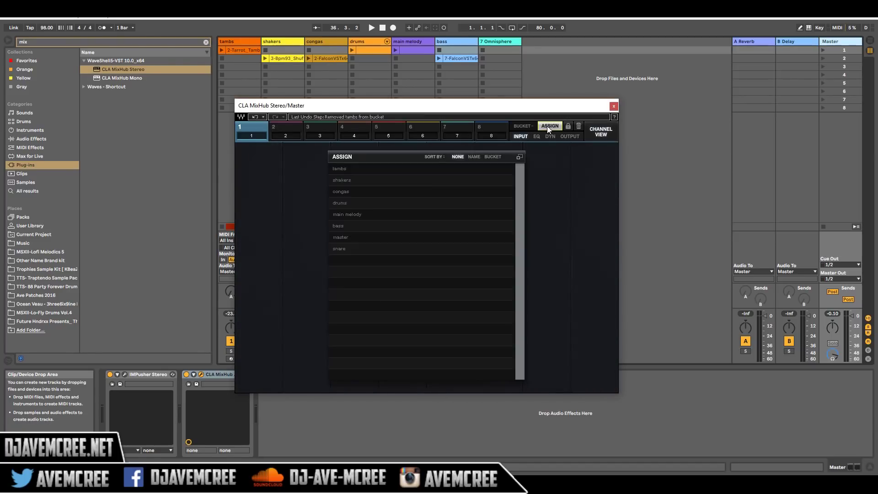
{"action": "left_click", "coordinate": [341, 168]}
{"action": "left_click", "coordinate": [344, 180]}
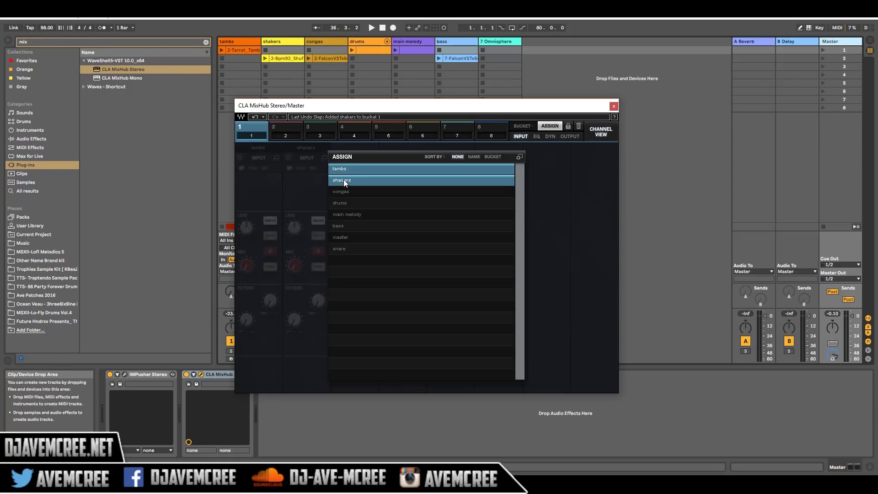
{"action": "left_click", "coordinate": [345, 192]}
{"action": "left_click", "coordinate": [345, 204]}
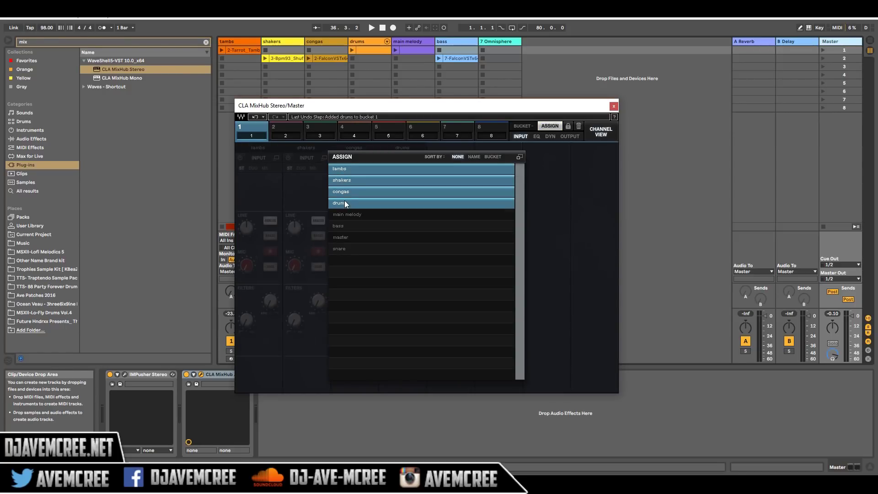
{"action": "left_click", "coordinate": [347, 213]}
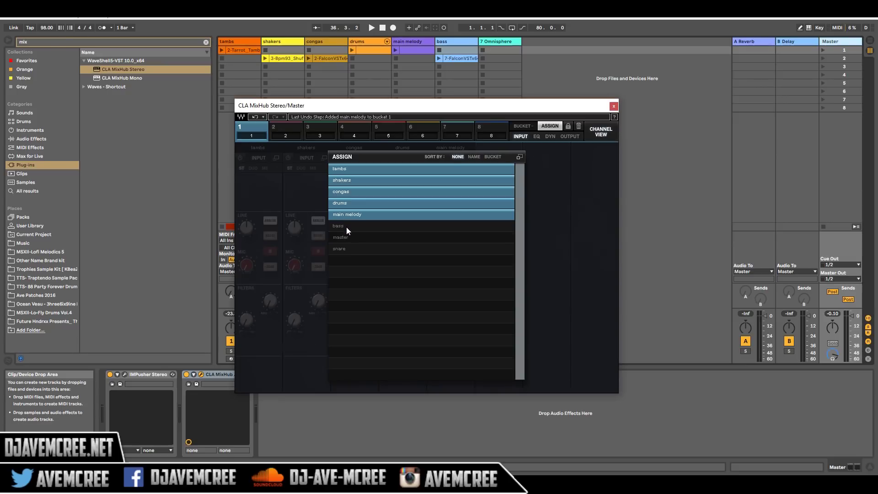
{"action": "left_click", "coordinate": [347, 227]}
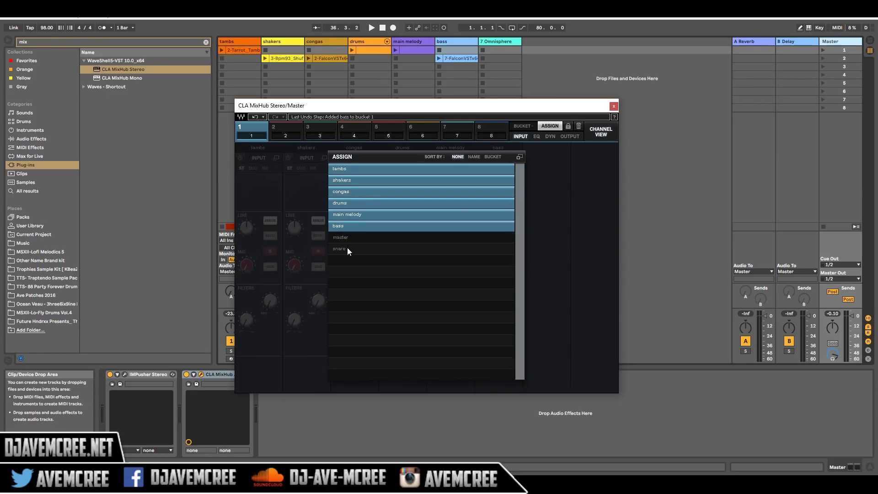
{"action": "left_click", "coordinate": [347, 248]}
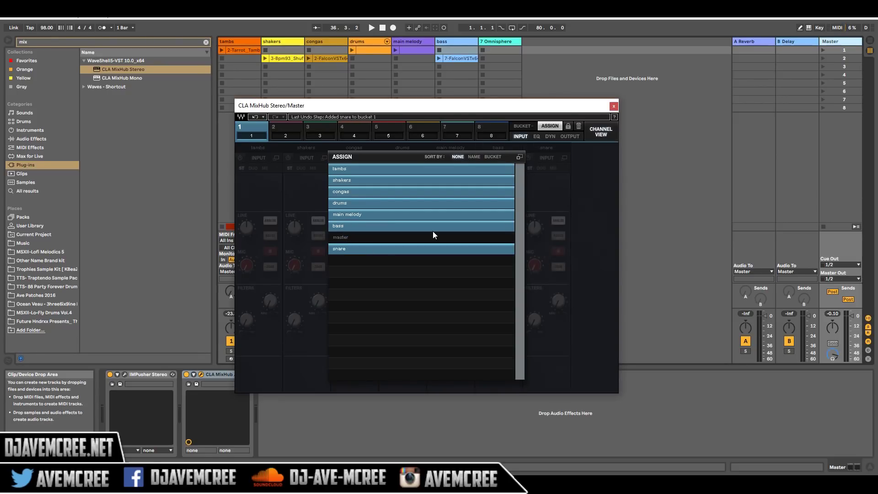
{"action": "left_click", "coordinate": [521, 157]}
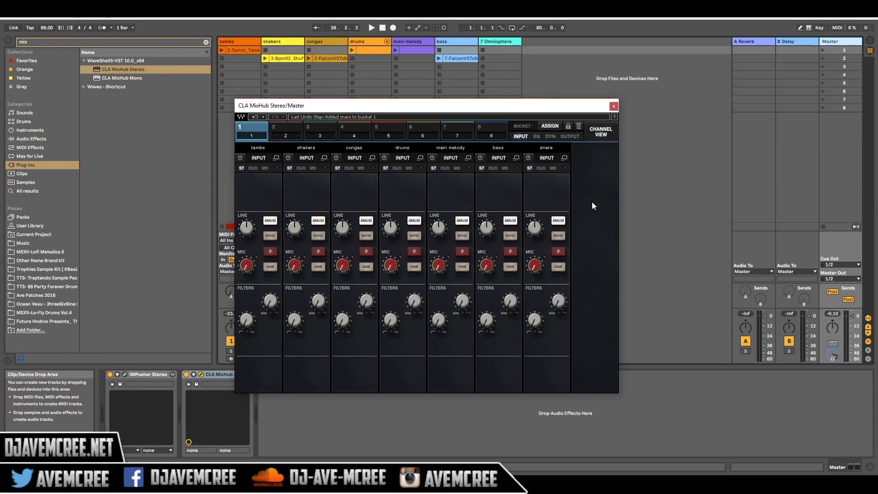
- Look through the EQ, dynamics and output sections, ending on the input controls for all channels
{"action": "left_click", "coordinate": [536, 137]}
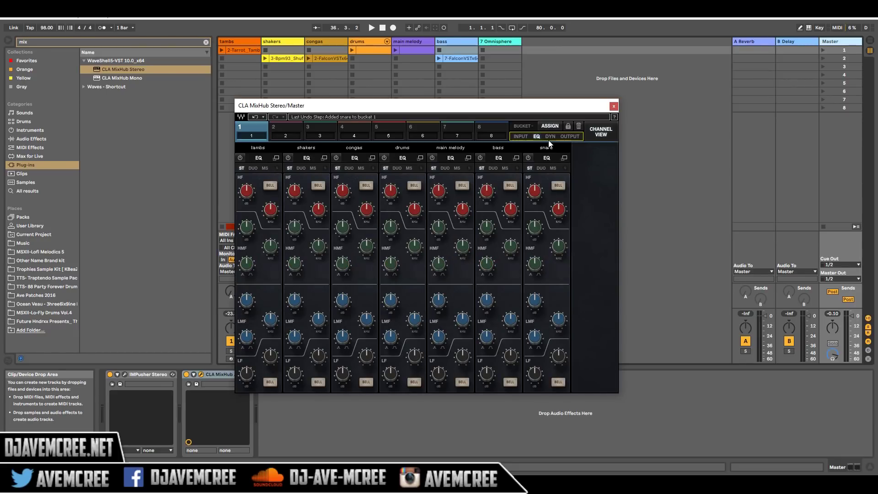
{"action": "left_click", "coordinate": [551, 137]}
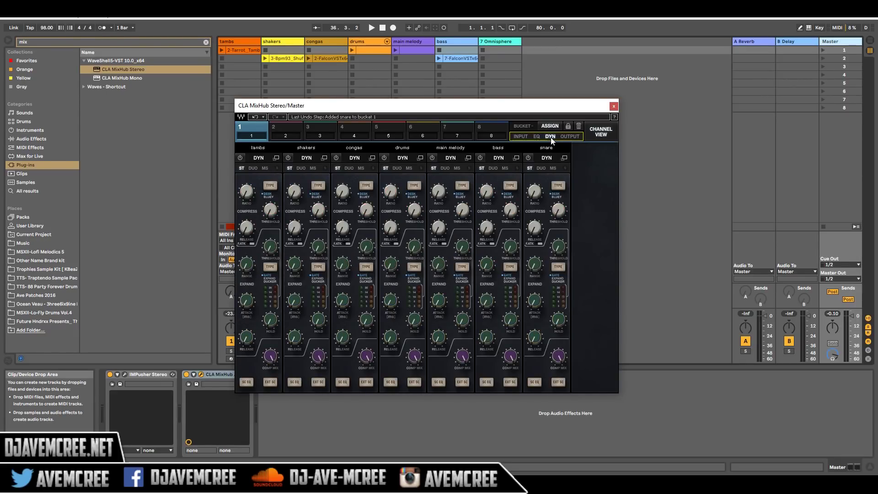
{"action": "left_click", "coordinate": [570, 136]}
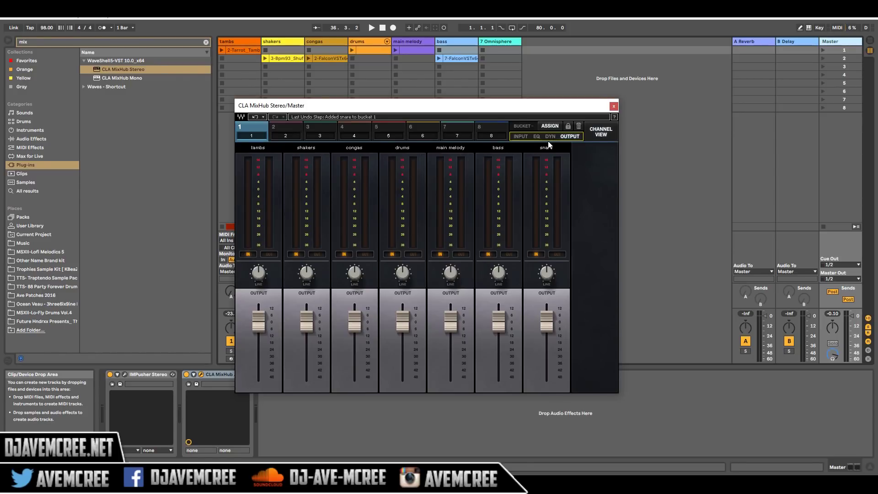
{"action": "left_click", "coordinate": [521, 137]}
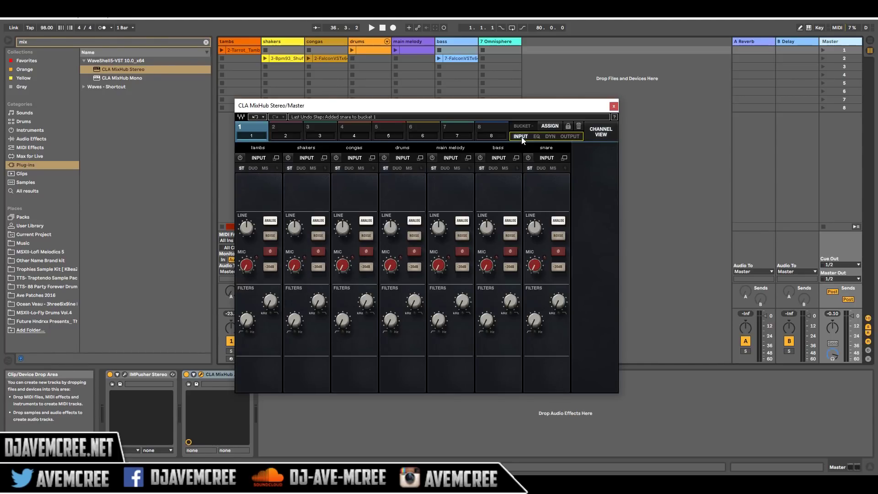
{"action": "key", "text": "space"}
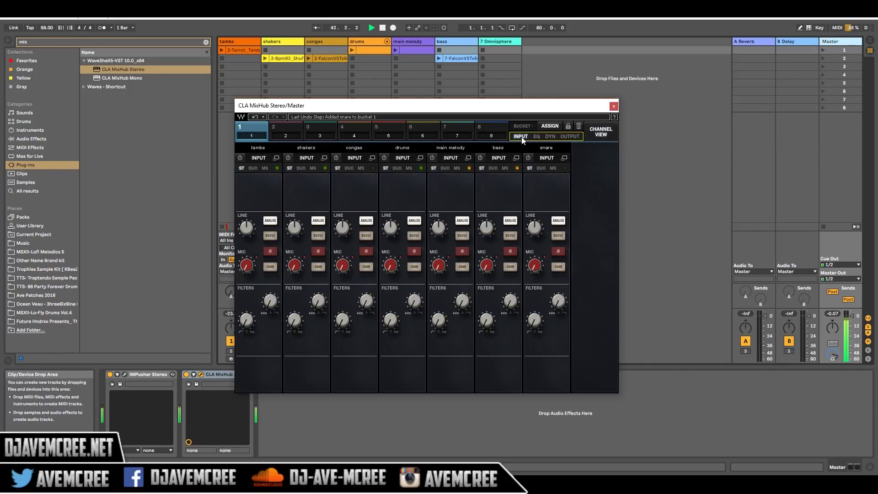
{"action": "key", "text": "space"}
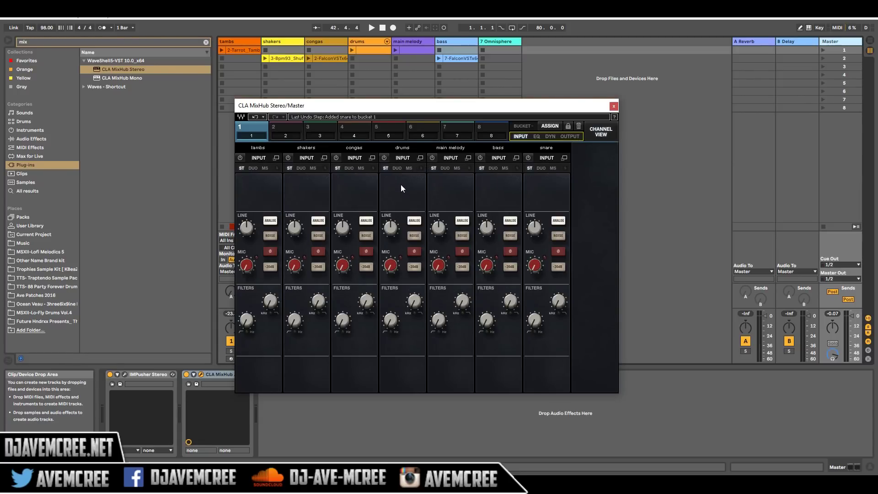
- Move drums to slot 1 and snare to slot 2, then toggle main melody's bypass
{"action": "left_click_drag", "start_coordinate": [400, 188], "coordinate": [255, 191]}
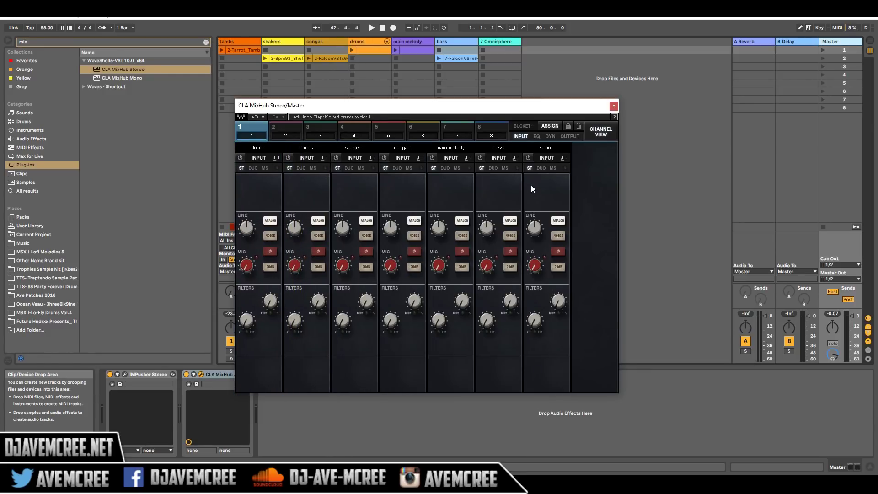
{"action": "left_click_drag", "start_coordinate": [531, 185], "coordinate": [295, 186]}
{"action": "left_click", "coordinate": [481, 158]}
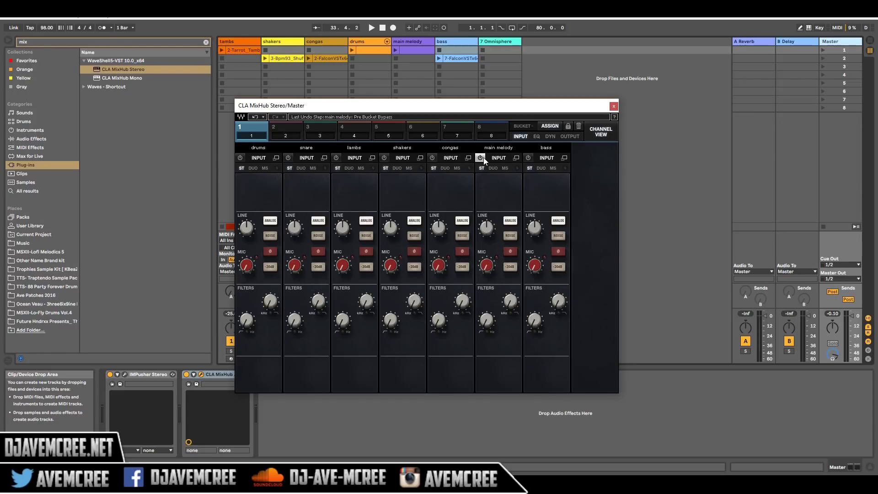
- Compare the main melody with its bypass toggled during playback
{"action": "key", "text": "space"}
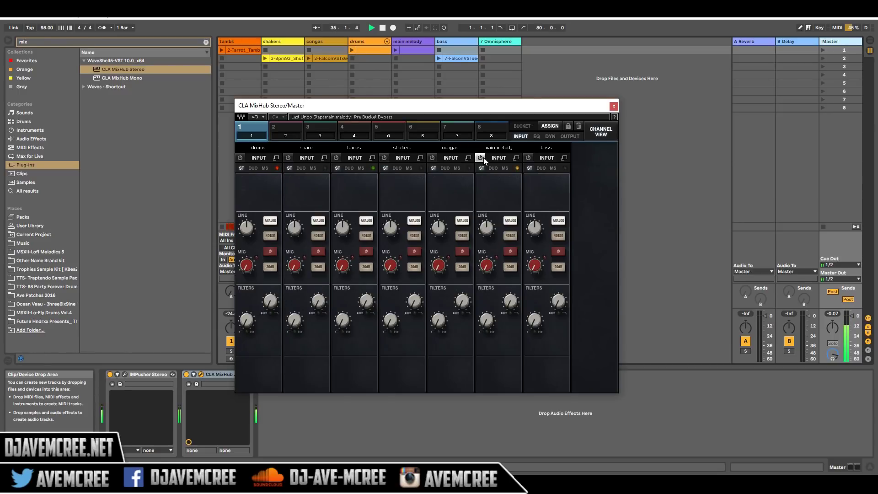
{"action": "left_click", "coordinate": [480, 157]}
{"action": "key", "text": "space"}
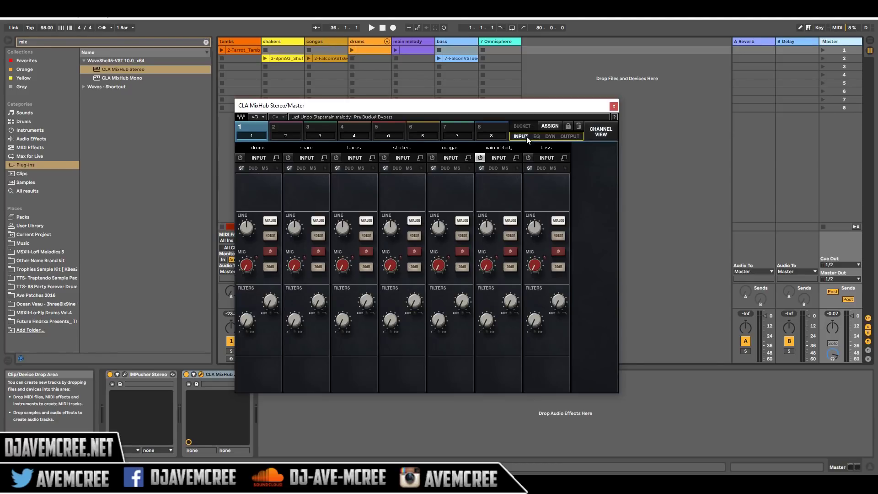
- Lower the main melody output fader to about -5.9 dB while playing
{"action": "left_click", "coordinate": [569, 136]}
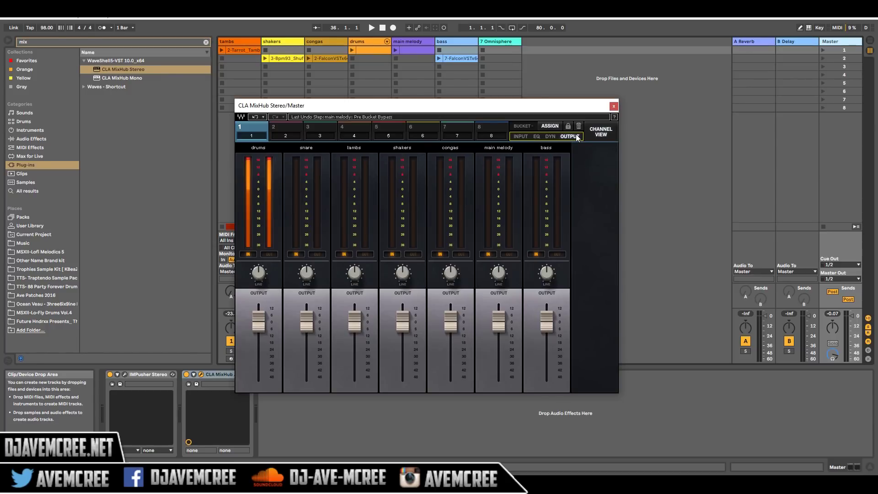
{"action": "key", "text": "space"}
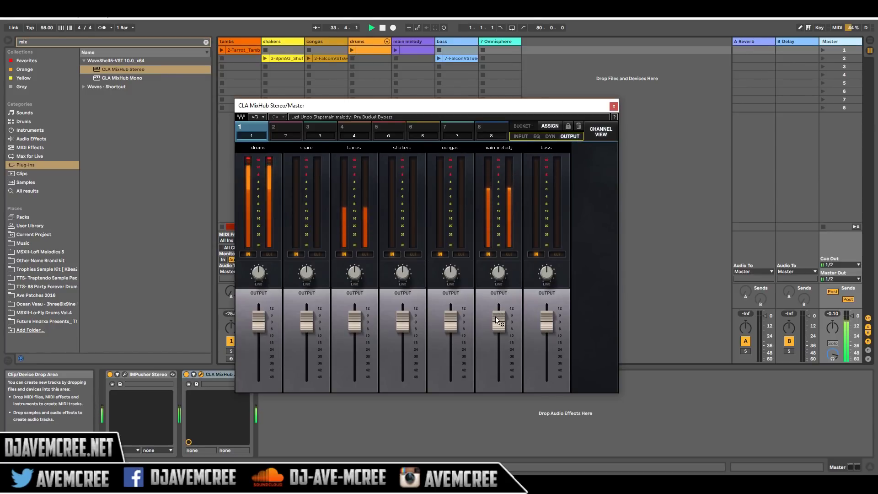
{"action": "left_click_drag", "start_coordinate": [497, 321], "coordinate": [496, 328]}
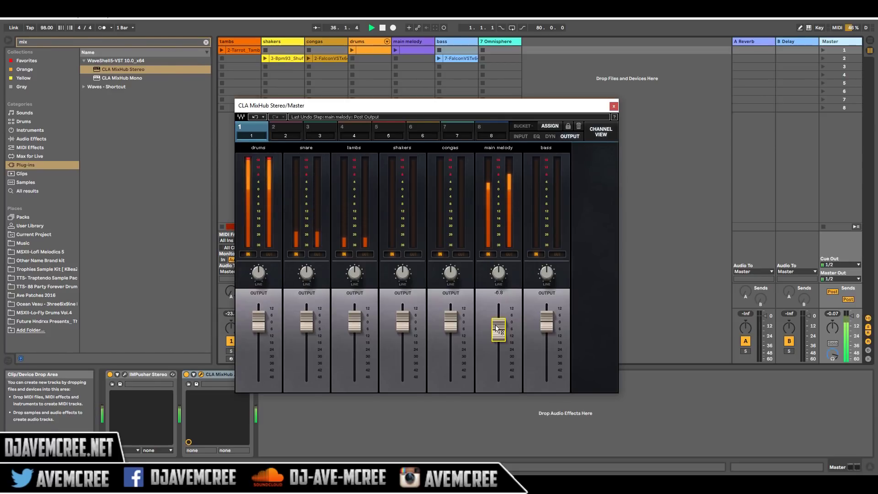
{"action": "key", "text": "space"}
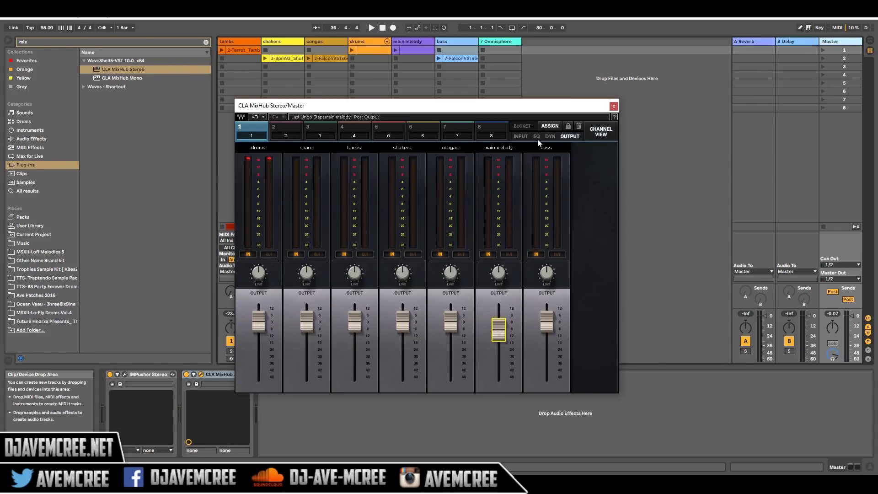
- Boost the main melody's HMF gain and raise its HMF frequency in the expanded EQ
{"action": "left_click", "coordinate": [537, 139]}
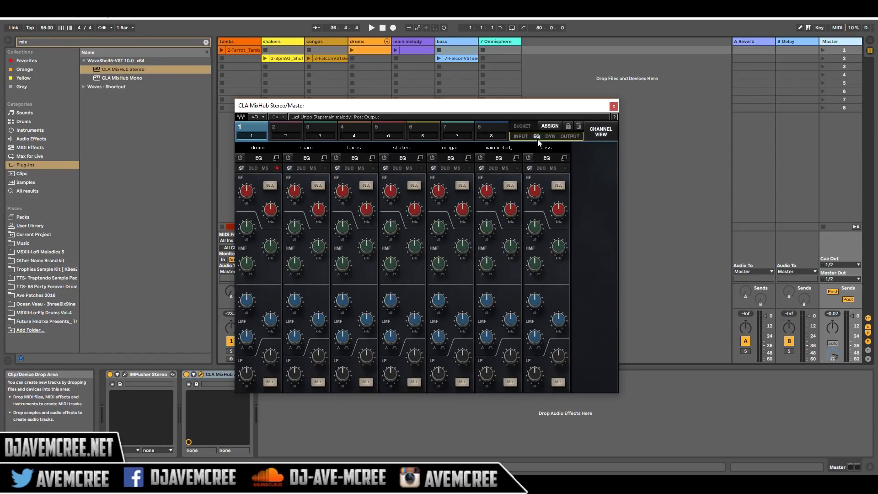
{"action": "left_click", "coordinate": [516, 158]}
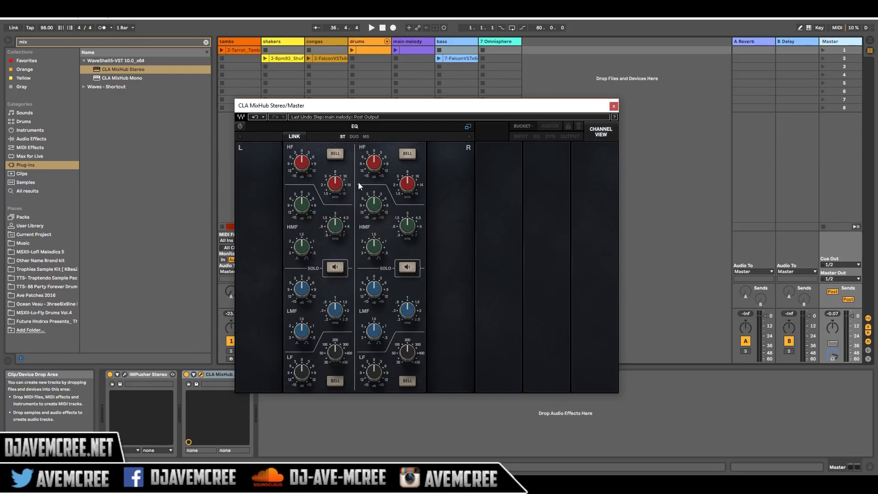
{"action": "key", "text": "space"}
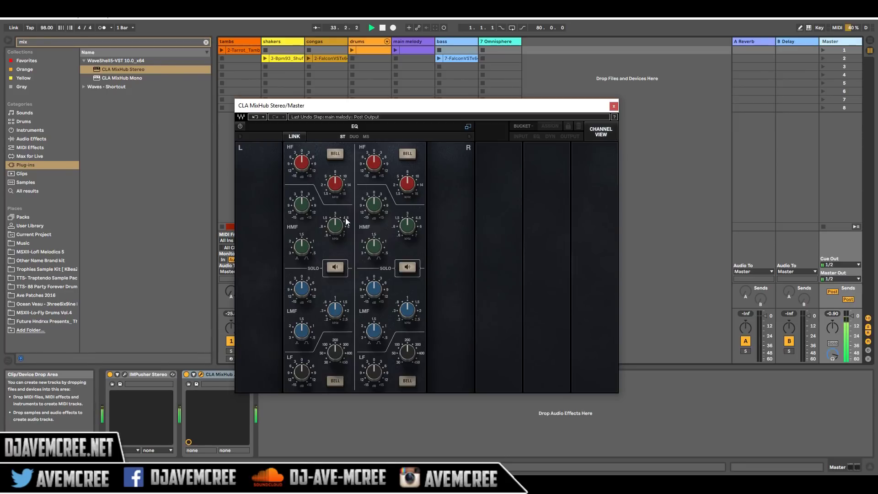
{"action": "left_click", "coordinate": [336, 228]}
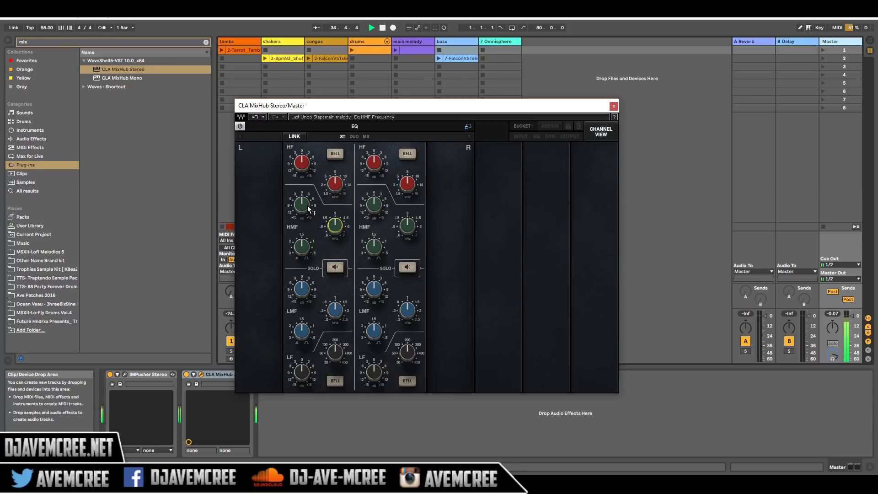
{"action": "left_click_drag", "start_coordinate": [308, 209], "coordinate": [309, 185]}
{"action": "mouse_move", "coordinate": [335, 225]}
{"action": "left_mouse_down"}
{"action": "mouse_move", "coordinate": [335, 211]}
{"action": "mouse_move", "coordinate": [336, 227]}
{"action": "left_mouse_up"}
{"action": "key", "text": "space"}
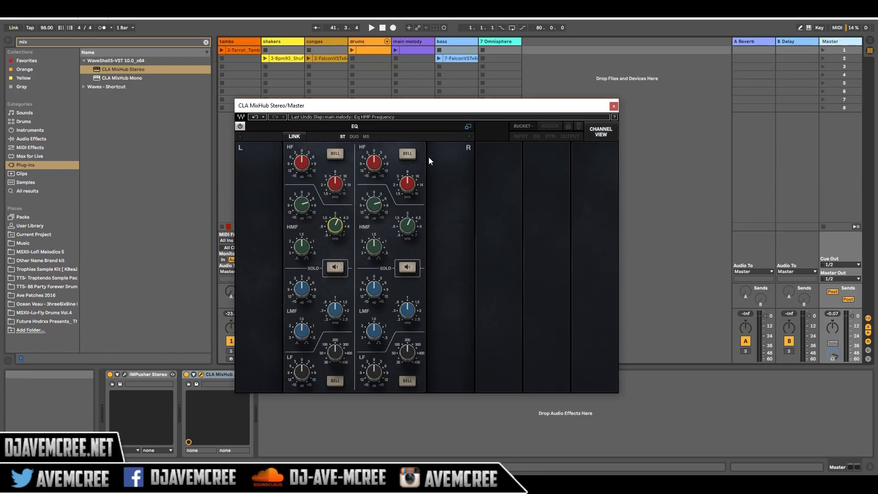
{"action": "left_click", "coordinate": [466, 126]}
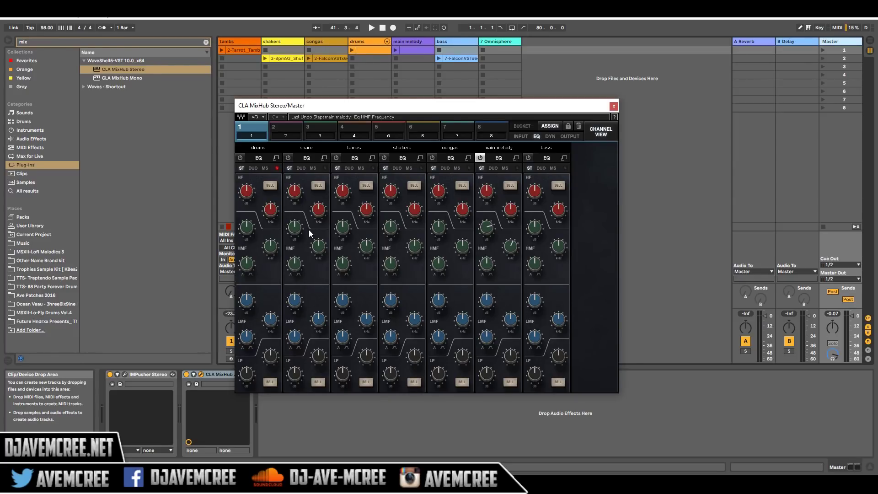
- Raise the snare's HMF frequency slightly and boost its LMF gain to about 6.5 while playing
{"action": "key", "text": "space"}
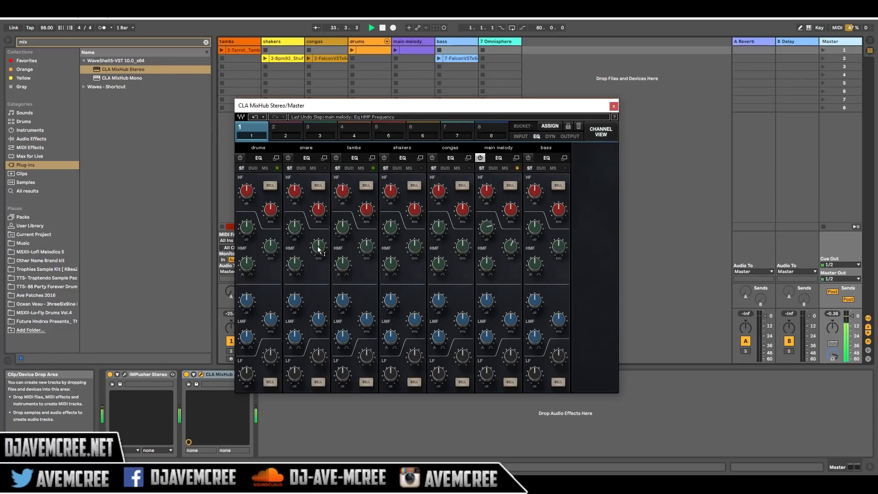
{"action": "left_click", "coordinate": [319, 246]}
{"action": "left_click_drag", "start_coordinate": [319, 246], "coordinate": [294, 229]}
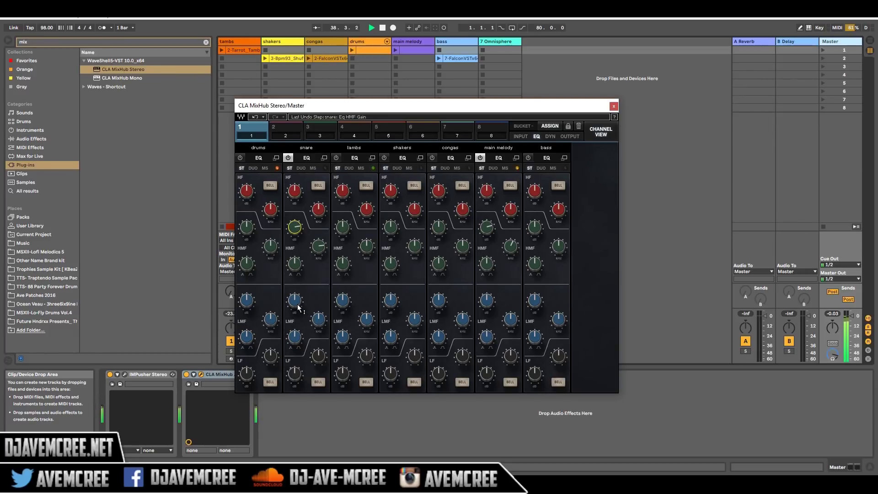
{"action": "left_click_drag", "start_coordinate": [295, 303], "coordinate": [295, 293]}
{"action": "left_click_drag", "start_coordinate": [294, 300], "coordinate": [298, 307]}
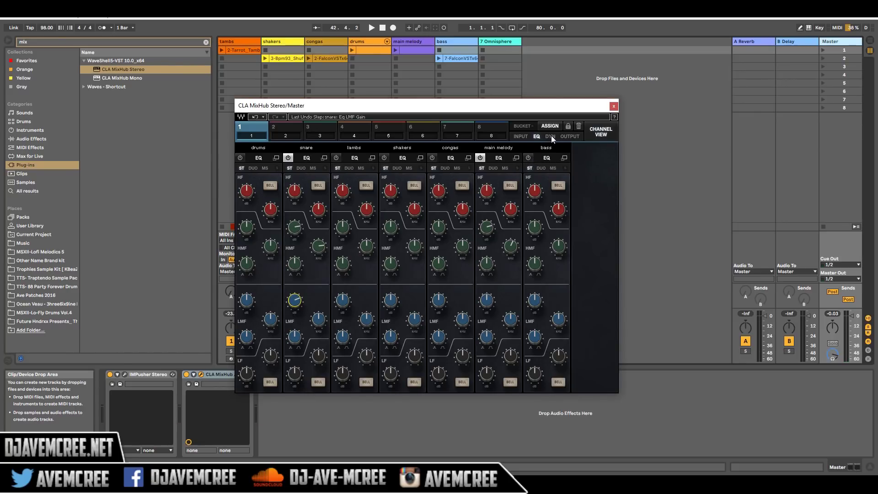
- Lower the snare output fader to about -3.2 dB during playback
{"action": "left_click", "coordinate": [569, 137]}
{"action": "key", "text": "space"}
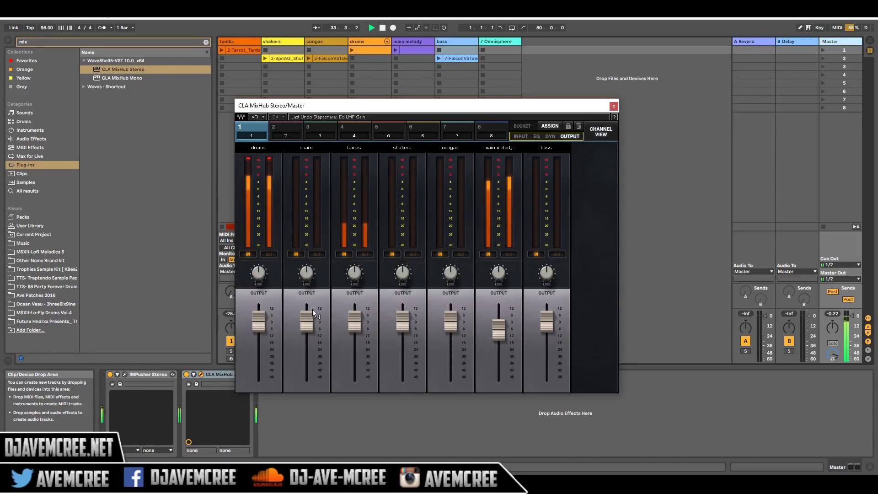
{"action": "mouse_move", "coordinate": [308, 323]}
{"action": "left_click_drag", "start_coordinate": [307, 323], "coordinate": [308, 327]}
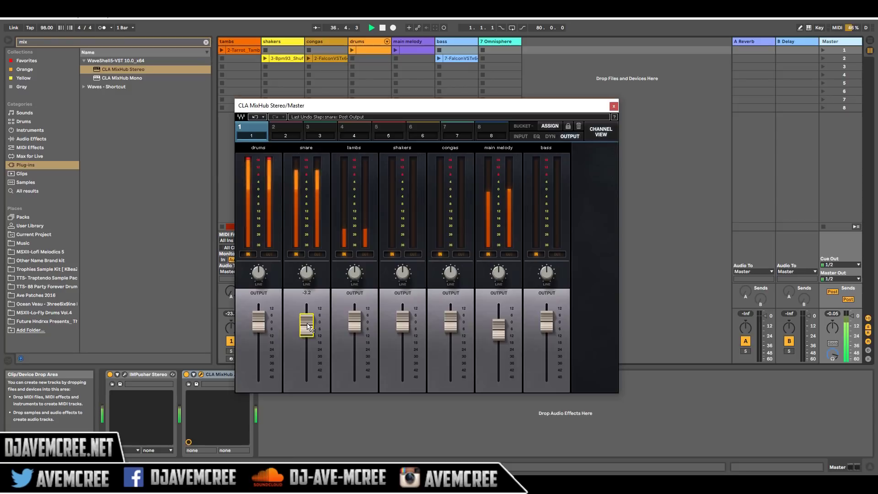
{"action": "key", "text": "space"}
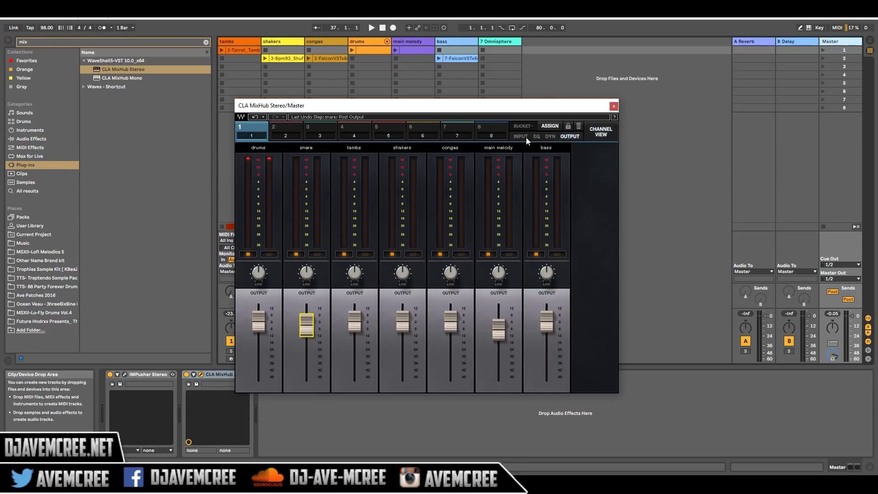
- Turn the drums line level down to -2.8 while playing
{"action": "left_click", "coordinate": [522, 136]}
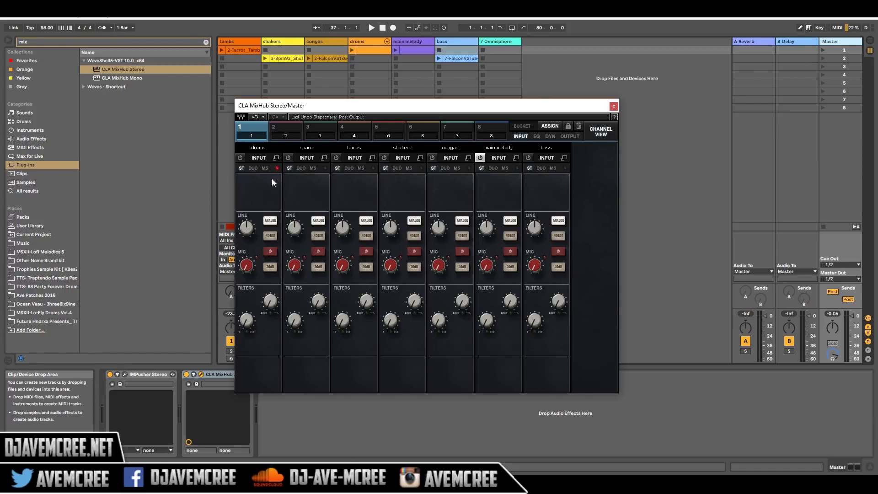
{"action": "key", "text": "space"}
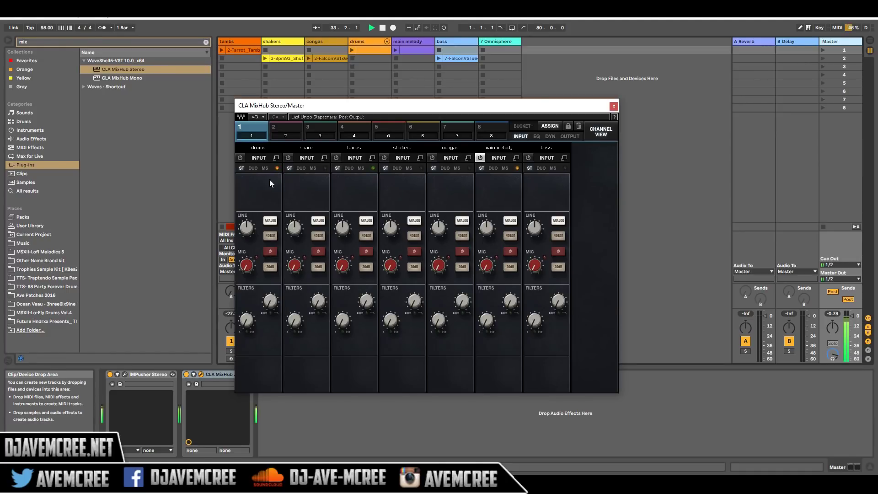
{"action": "left_click_drag", "start_coordinate": [246, 228], "coordinate": [246, 239]}
{"action": "key", "text": "space"}
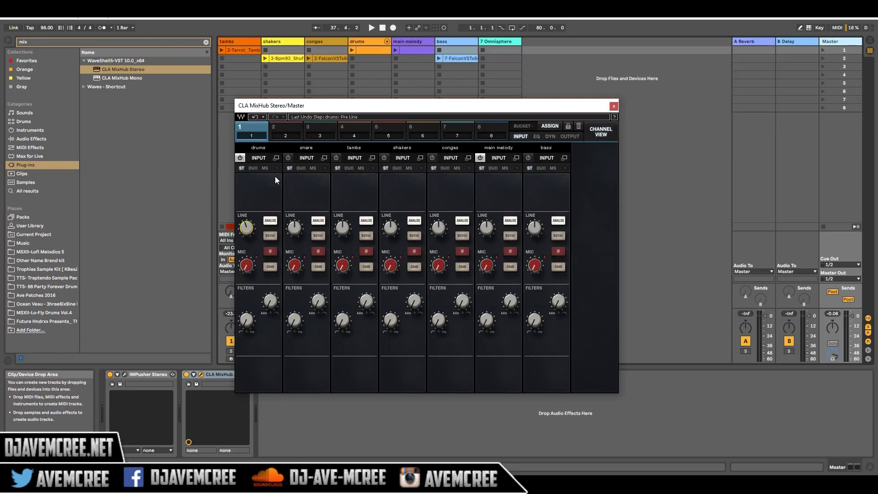
- Toggle the drums input noise on and off, then resume playback
{"action": "left_click", "coordinate": [272, 235]}
{"action": "left_click", "coordinate": [273, 236]}
{"action": "key", "text": "space"}
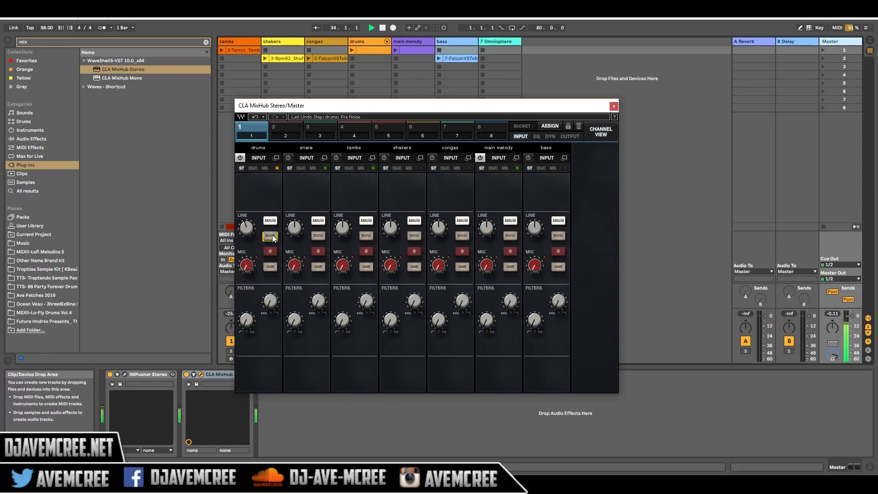
- Turn drums noise on and phase inversion off, then open main melody as a single channel
{"action": "left_click", "coordinate": [270, 236]}
{"action": "key", "text": "space"}
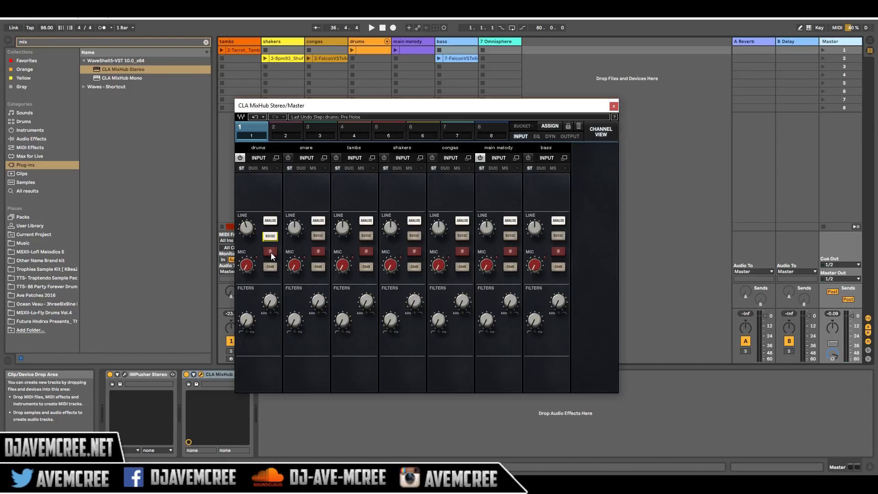
{"action": "key", "text": "space"}
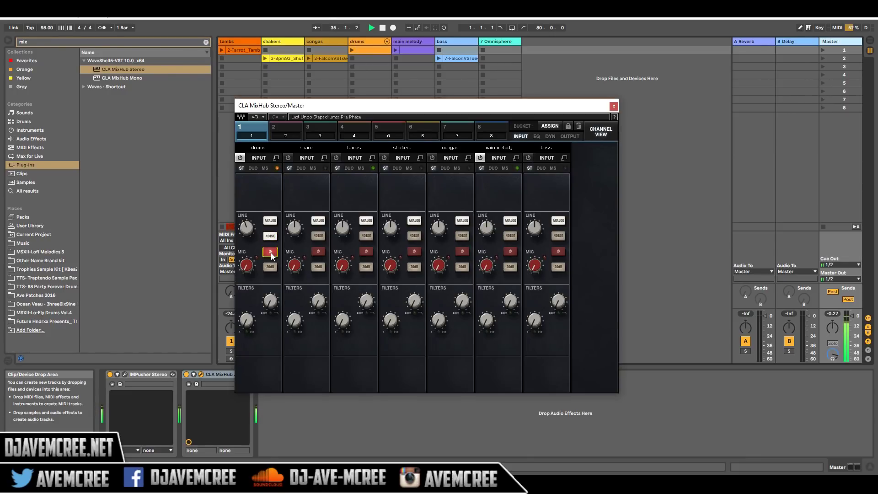
{"action": "left_click", "coordinate": [270, 252]}
{"action": "key", "text": "space"}
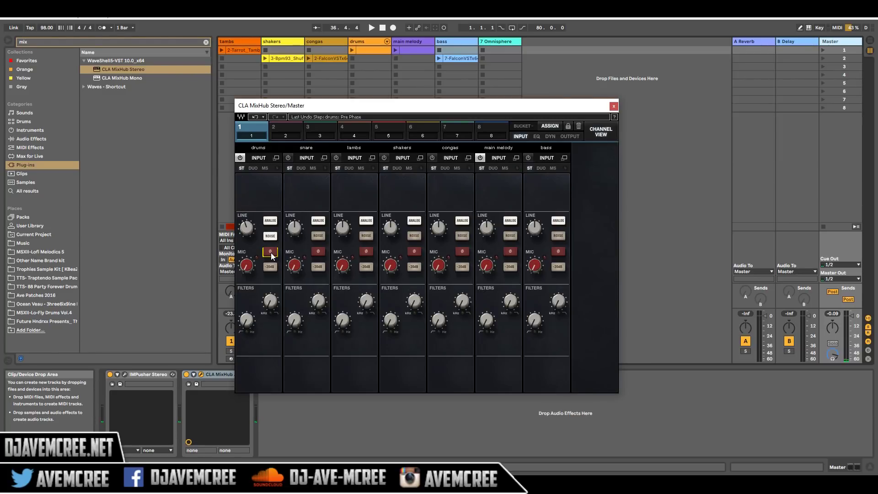
{"action": "left_click", "coordinate": [516, 158]}
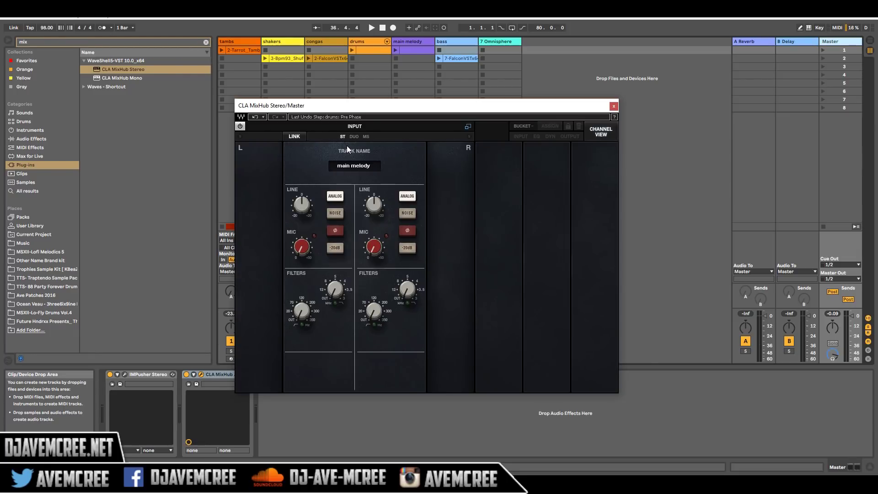
- Switch main melody to DUO mode and nudge its right line gain
{"action": "left_click", "coordinate": [354, 136]}
{"action": "left_click_drag", "start_coordinate": [369, 199], "coordinate": [369, 196]}
{"action": "left_click", "coordinate": [468, 126]}
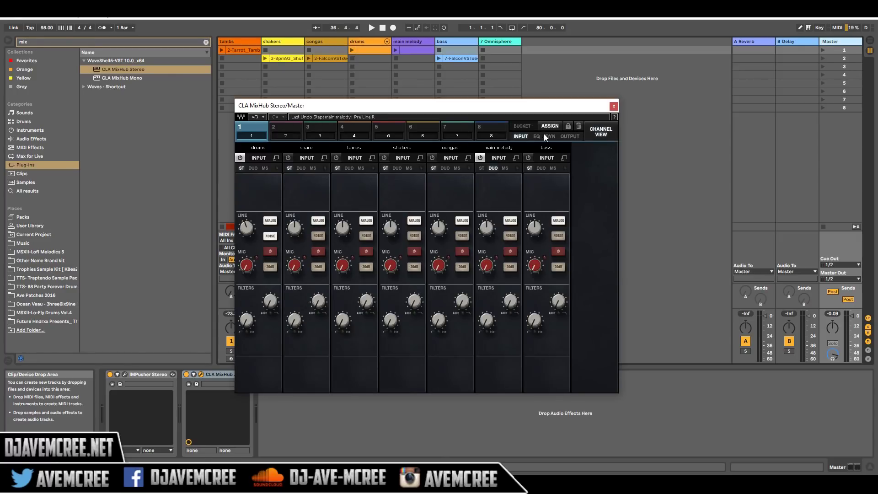
- Show every channel's output meters and faders while playing the song
{"action": "left_click", "coordinate": [571, 135]}
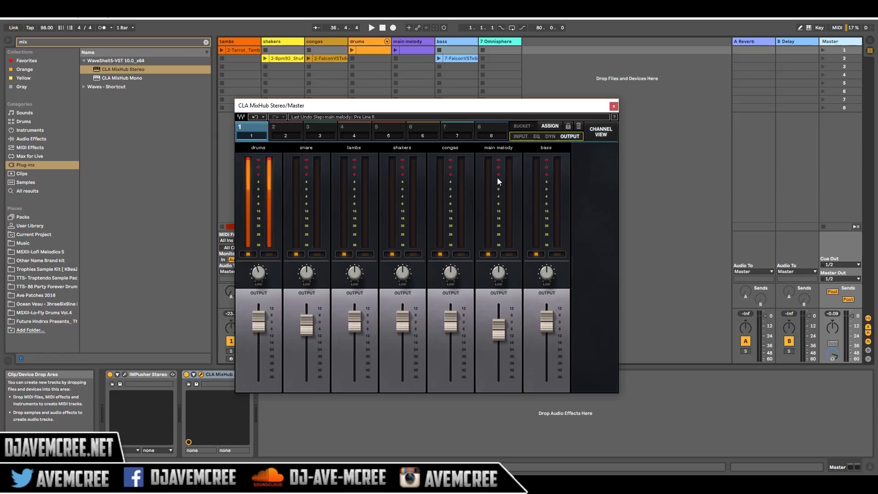
{"action": "key", "text": "space"}
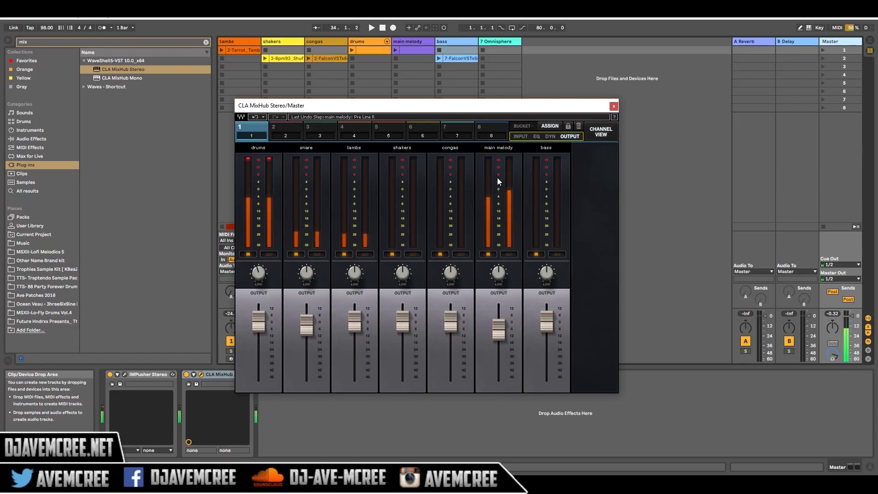
{"action": "key", "text": "space"}
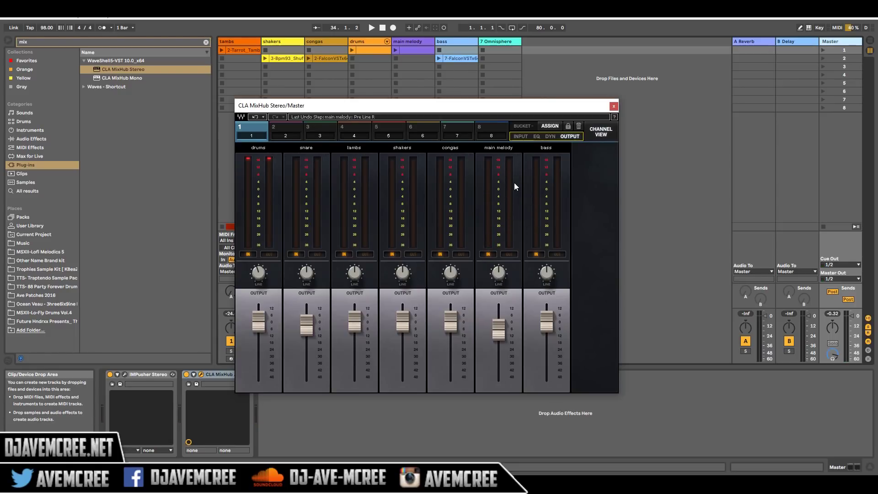
- Show every channel's input section and nudge main melody's left line gain
{"action": "left_click", "coordinate": [521, 136]}
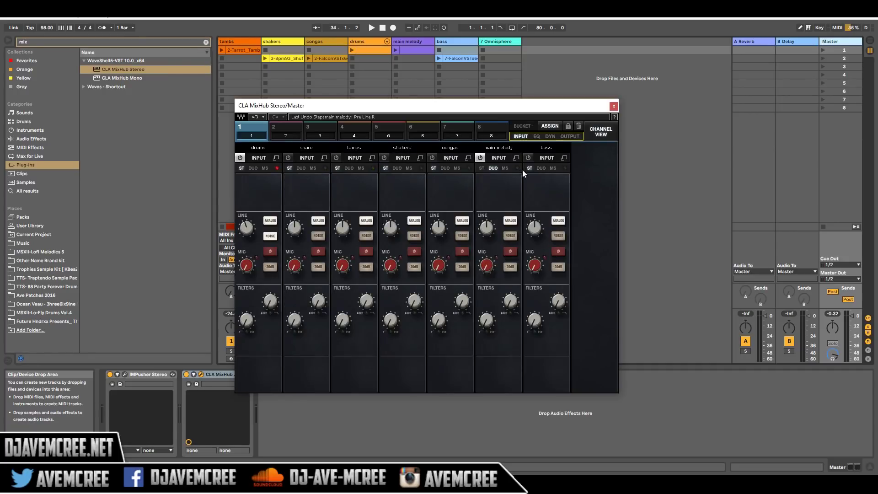
{"action": "left_click", "coordinate": [515, 158]}
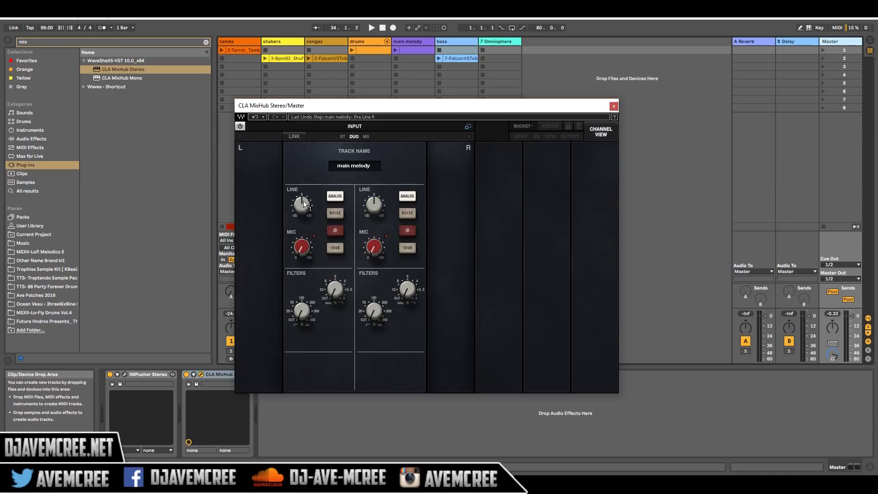
{"action": "left_click_drag", "start_coordinate": [302, 204], "coordinate": [302, 199]}
{"action": "key", "text": "space"}
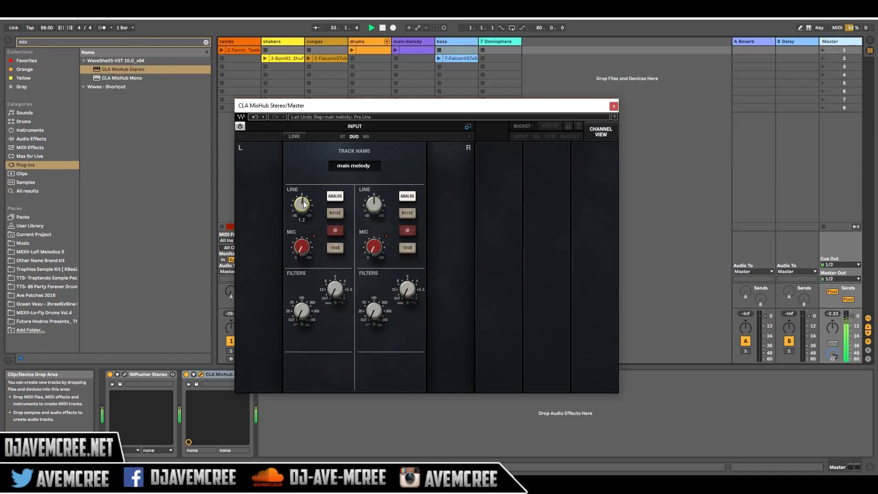
{"action": "left_click", "coordinate": [467, 128]}
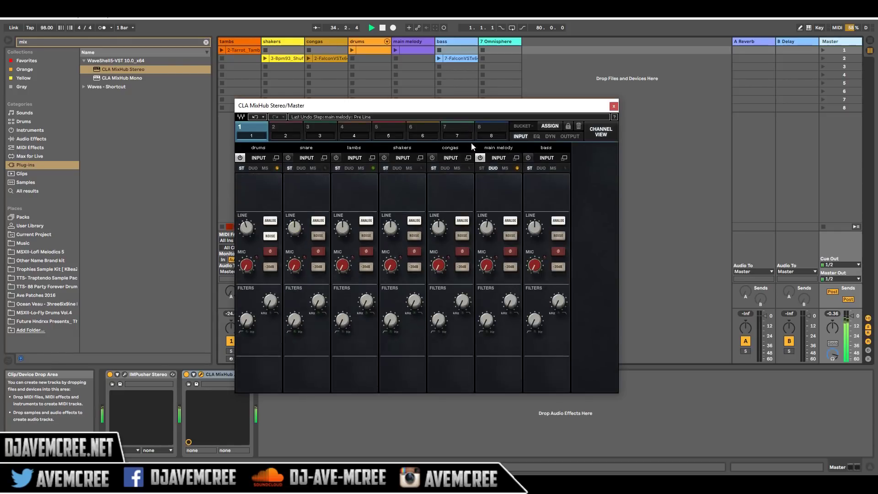
{"action": "left_click", "coordinate": [564, 136]}
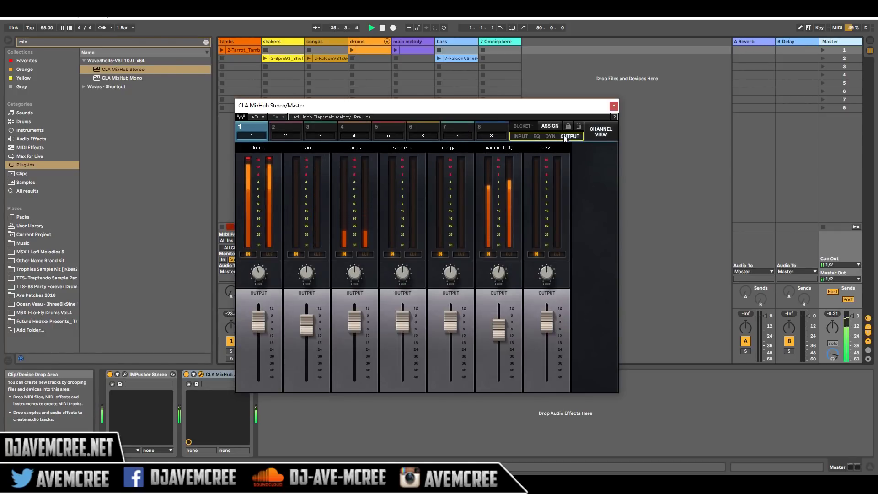
- Set main melody's left line gain to 1.8 and switch its noise on
{"action": "left_click", "coordinate": [521, 137]}
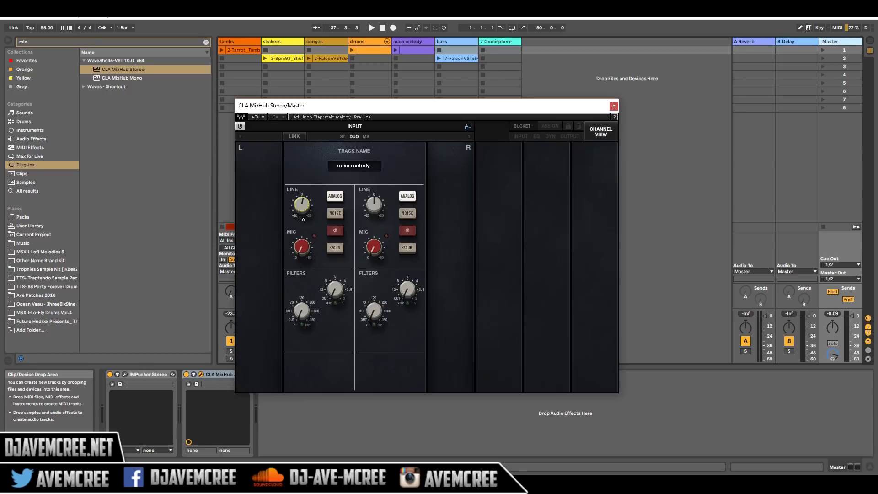
{"action": "left_click_drag", "start_coordinate": [302, 204], "coordinate": [302, 204]}
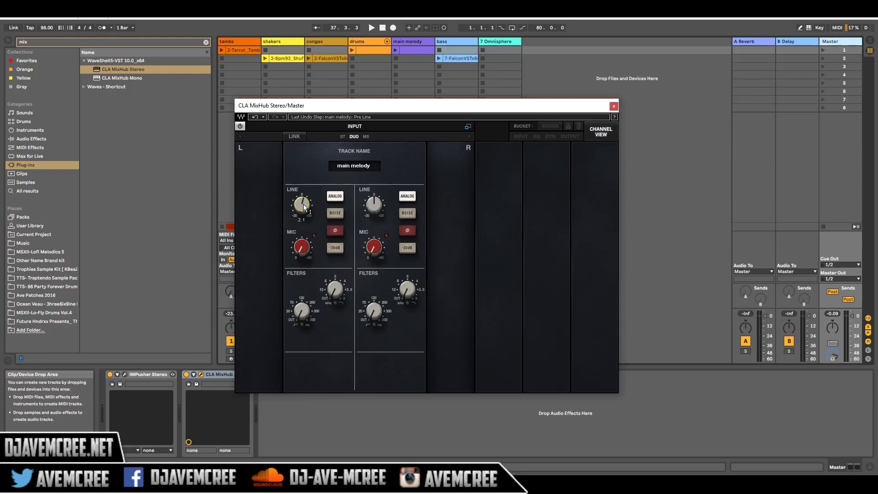
{"action": "left_click", "coordinate": [342, 213]}
{"action": "left_click", "coordinate": [466, 127]}
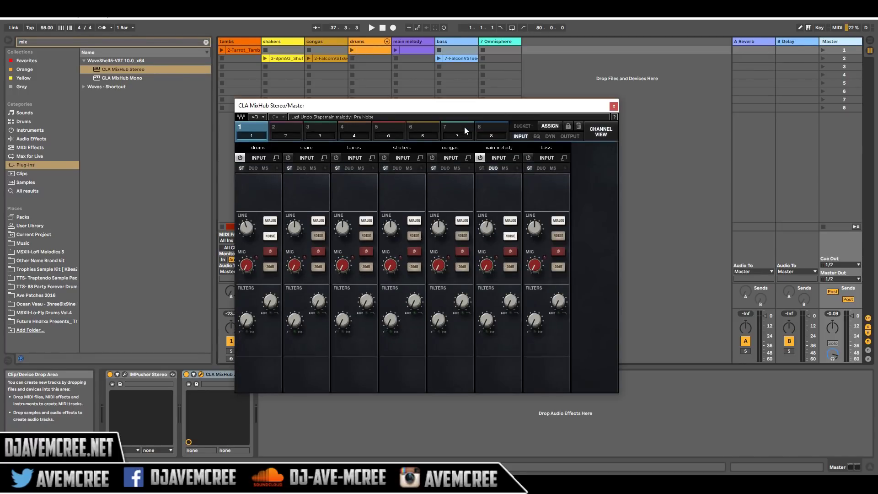
{"action": "key", "text": "space"}
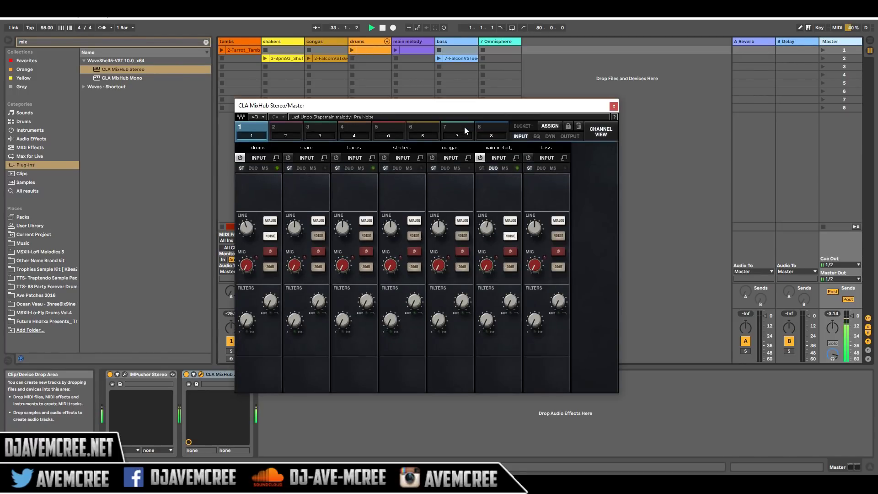
- Step through the output, EQ and dynamics pages for all seven channels
{"action": "left_click", "coordinate": [571, 136]}
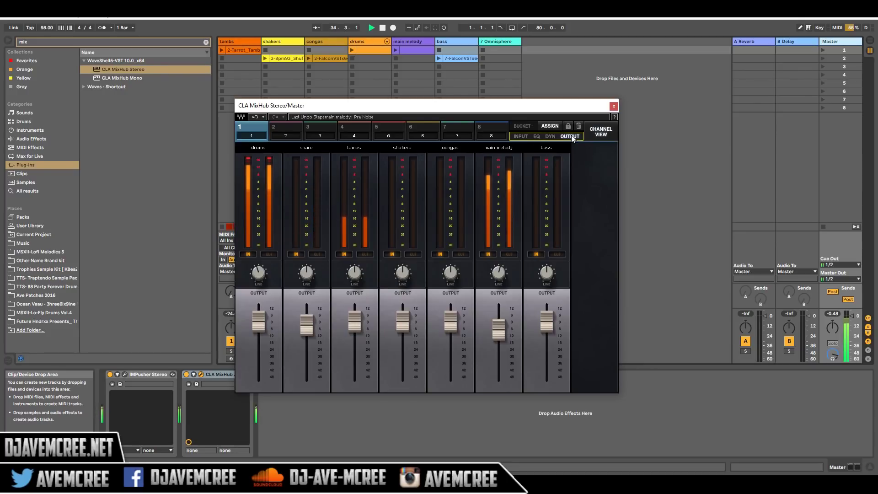
{"action": "key", "text": "space"}
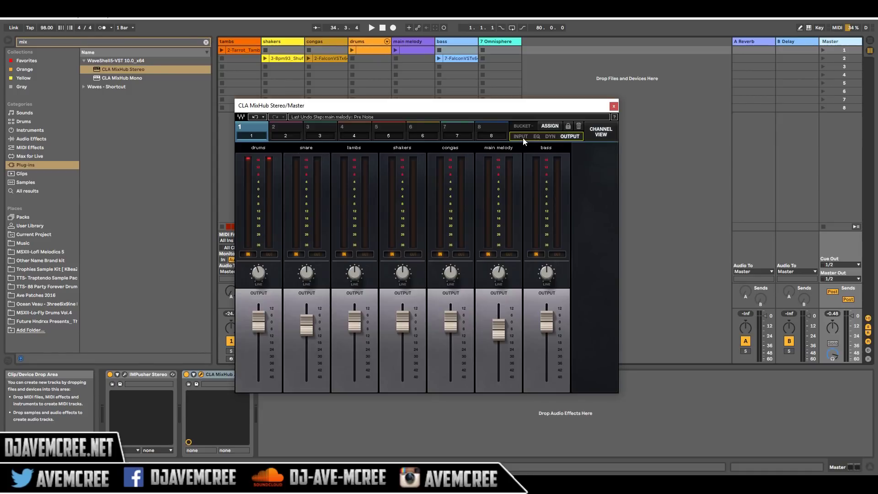
{"action": "left_click", "coordinate": [536, 136]}
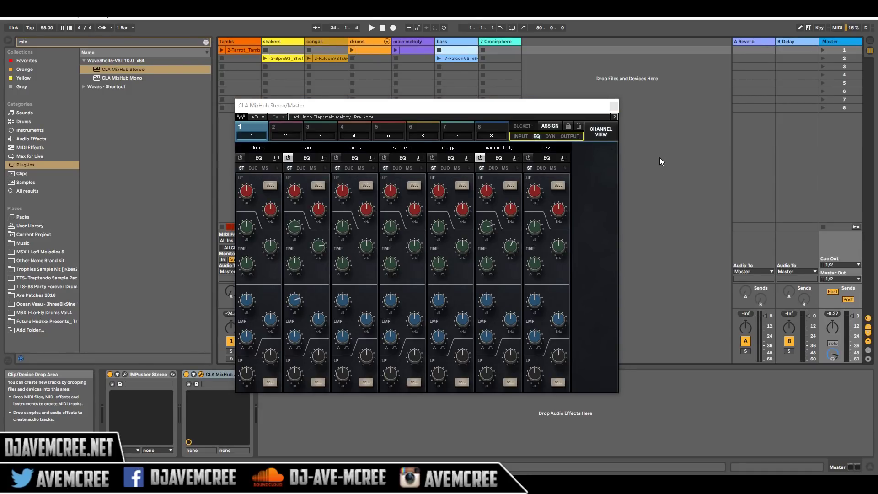
{"action": "left_click", "coordinate": [551, 136]}
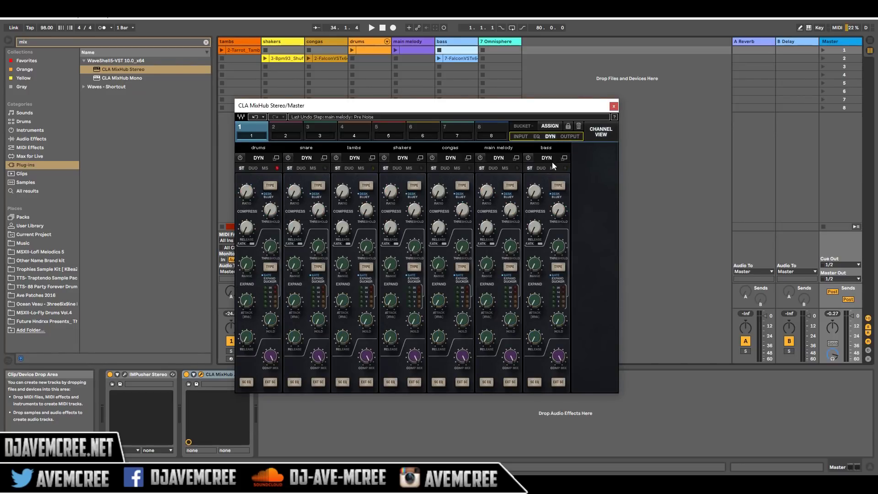
- Switch on the bass compressor with ratio 1.2:1 and threshold 2.20
{"action": "left_click", "coordinate": [558, 185]}
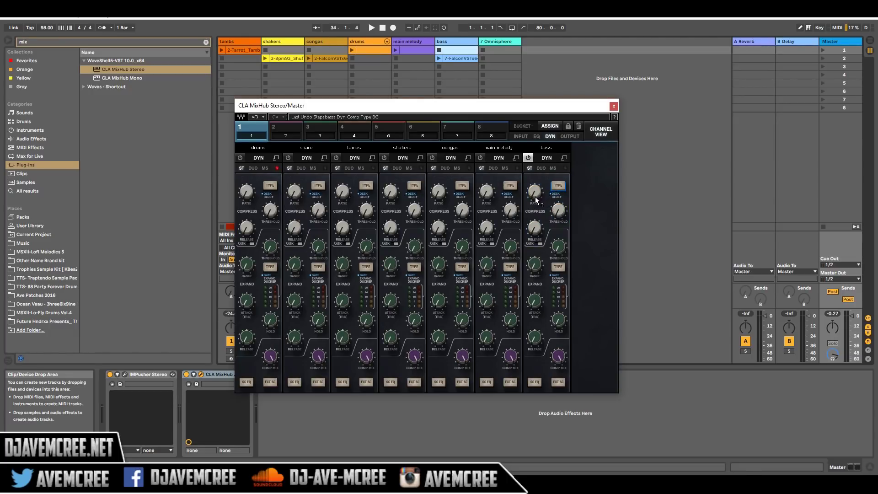
{"action": "mouse_move", "coordinate": [534, 199]}
{"action": "left_click_drag", "start_coordinate": [533, 198], "coordinate": [533, 186]}
{"action": "mouse_move", "coordinate": [558, 212]}
{"action": "key", "text": "space"}
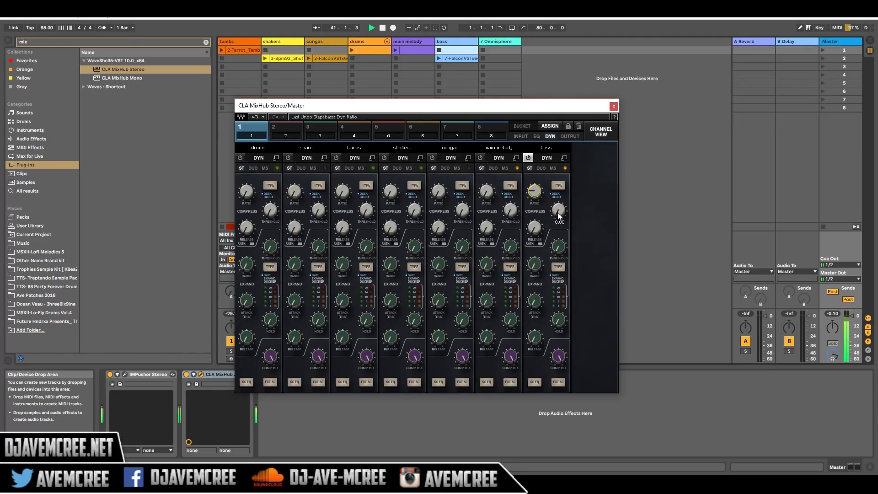
{"action": "left_click_drag", "start_coordinate": [558, 212], "coordinate": [558, 261]}
- Adjust the bass compressor release and compare its type during playback from bar 41
{"action": "left_click_drag", "start_coordinate": [535, 225], "coordinate": [536, 229]}
{"action": "key", "text": "space"}
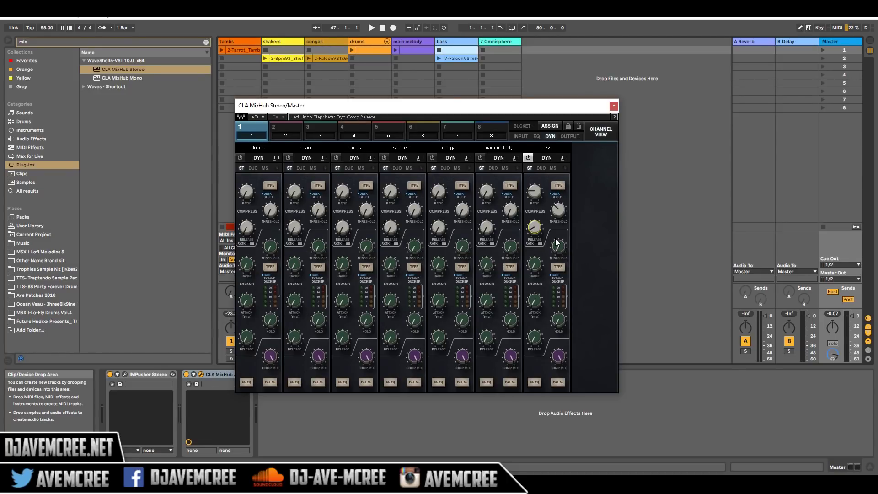
{"action": "key", "text": "space"}
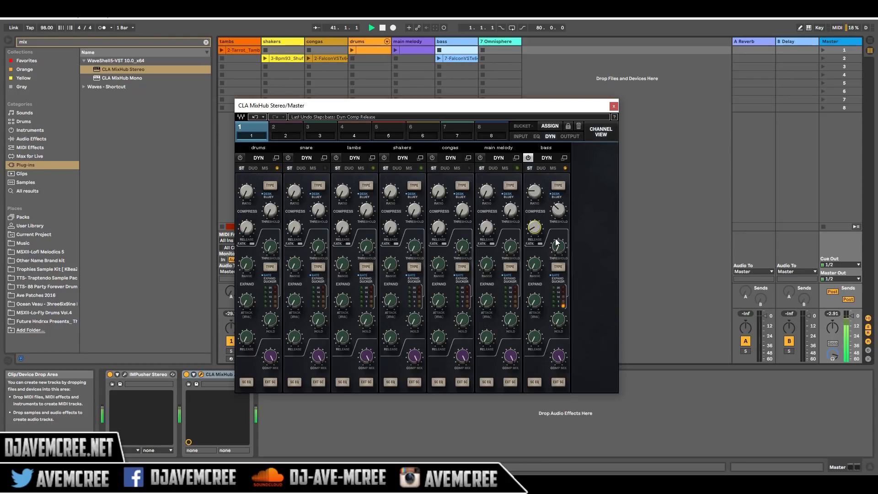
{"action": "left_click", "coordinate": [557, 186]}
{"action": "left_click", "coordinate": [558, 186]}
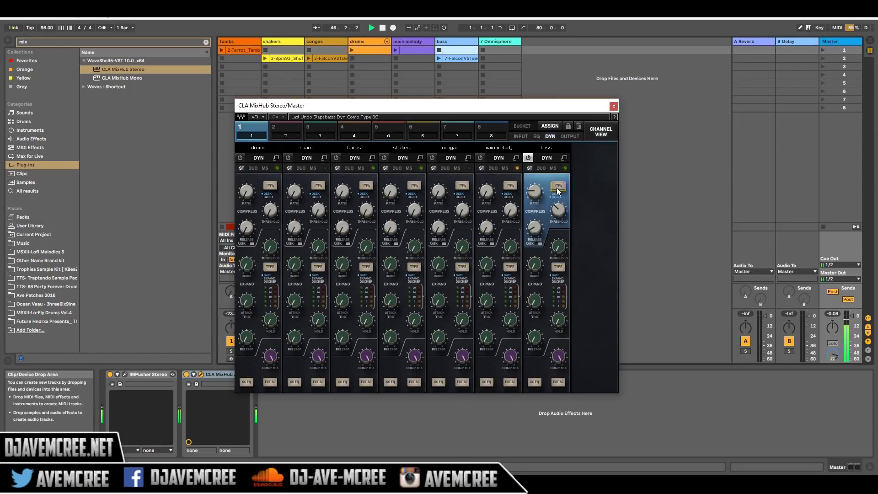
- Expand the bass channel's dynamics to inspect it, then return to the channel overview
{"action": "key", "text": "space"}
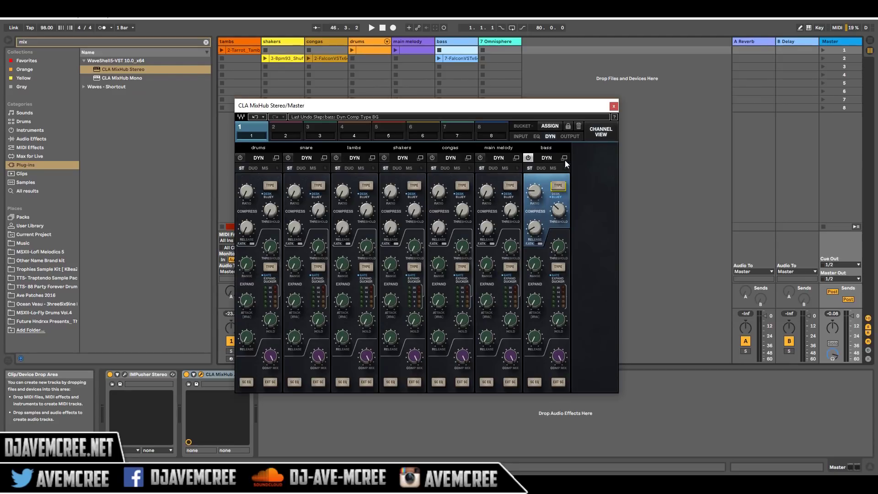
{"action": "key", "text": "space"}
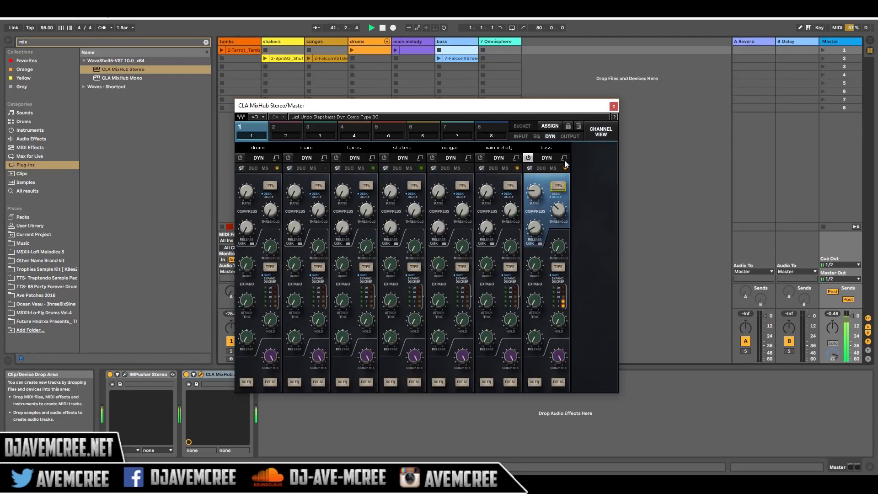
{"action": "left_click", "coordinate": [564, 158]}
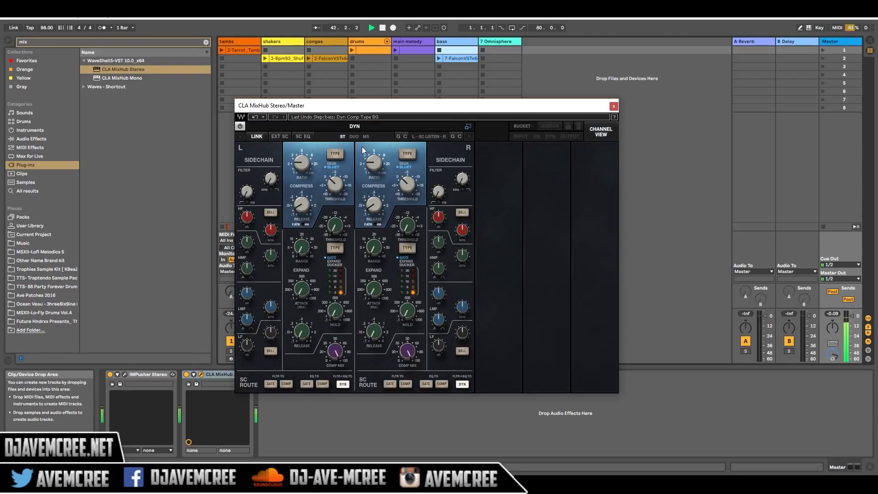
{"action": "left_click", "coordinate": [470, 127]}
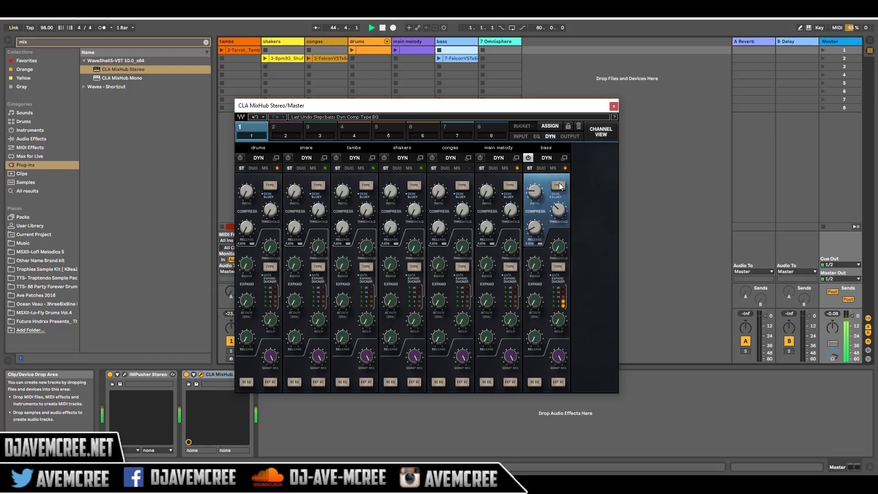
{"action": "key", "text": "space"}
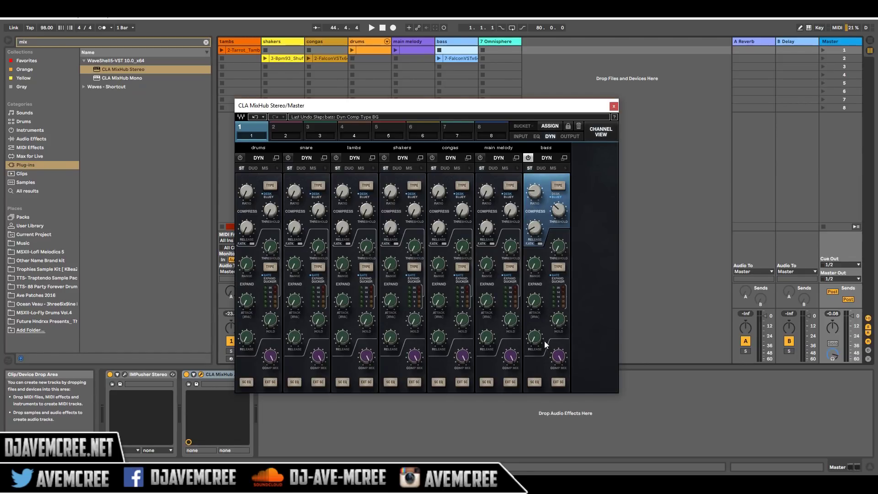
- Switch the bass gate to its Rel type while listening to playback
{"action": "key", "text": "space"}
{"action": "left_click", "coordinate": [560, 271]}
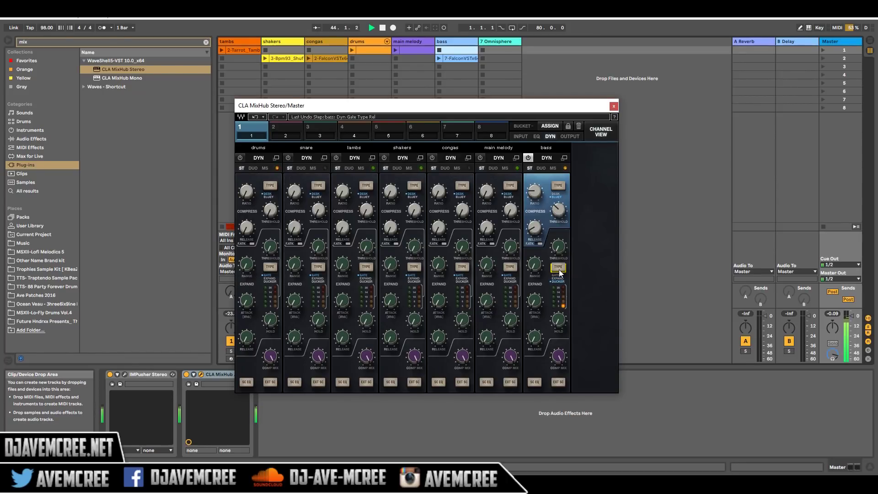
{"action": "key", "text": "space"}
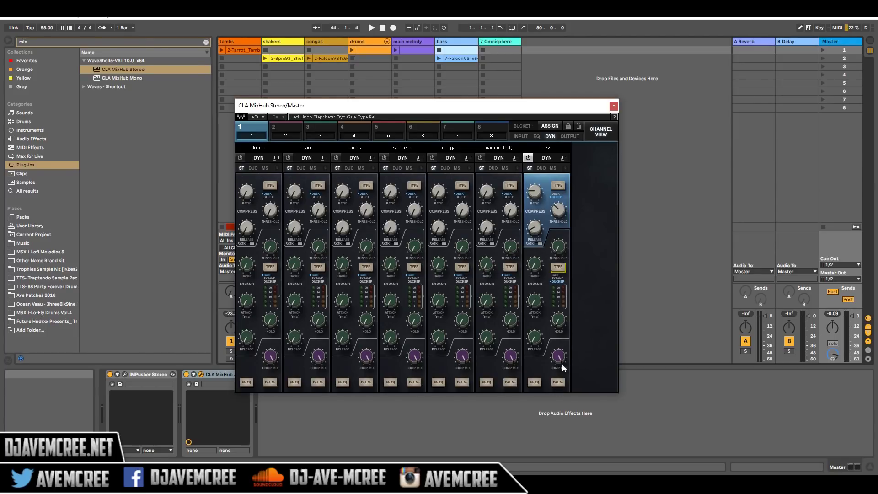
{"action": "mouse_move", "coordinate": [560, 357]}
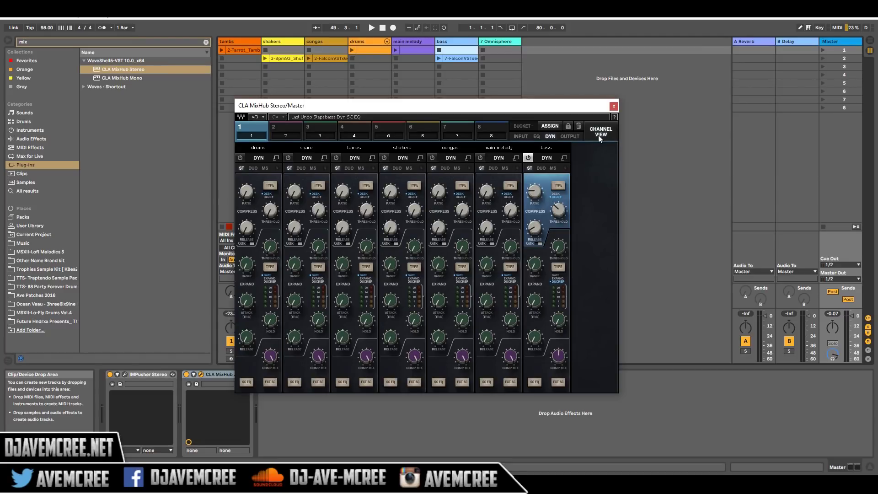
- Show the master's channel strip and move its dynamics module ahead of the EQ
{"action": "left_click", "coordinate": [598, 136]}
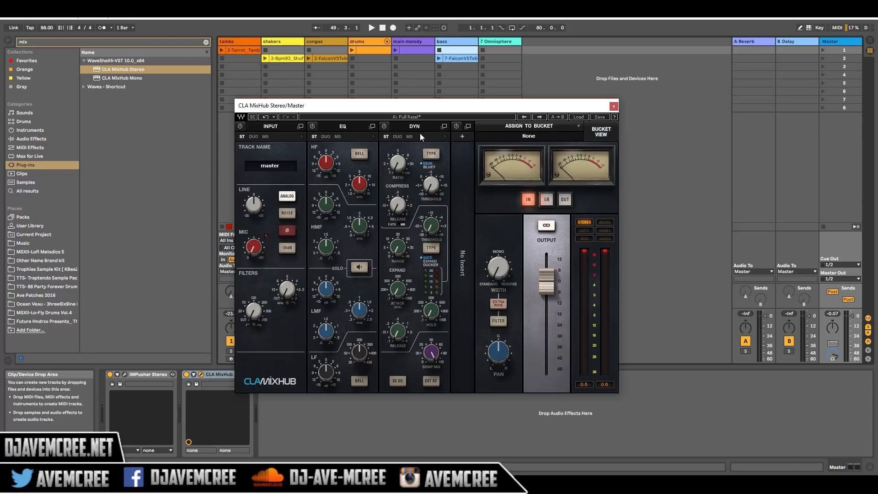
{"action": "left_click_drag", "start_coordinate": [423, 135], "coordinate": [328, 137]}
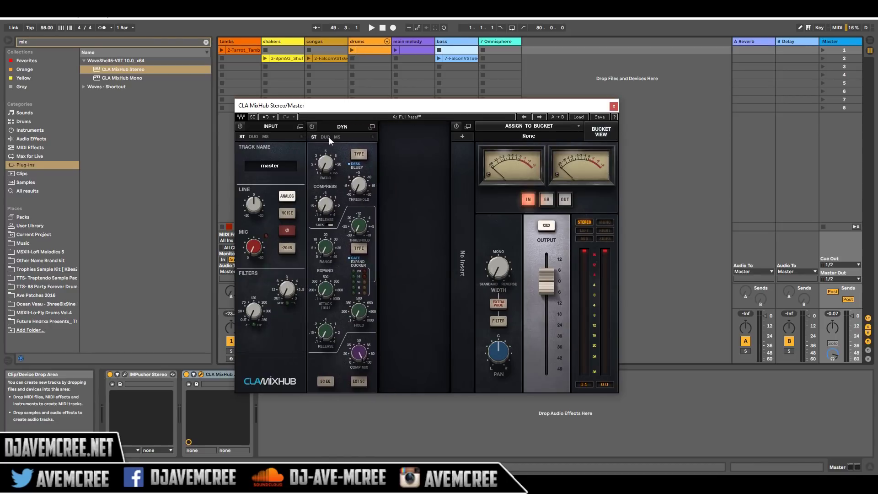
{"action": "left_click", "coordinate": [464, 136]}
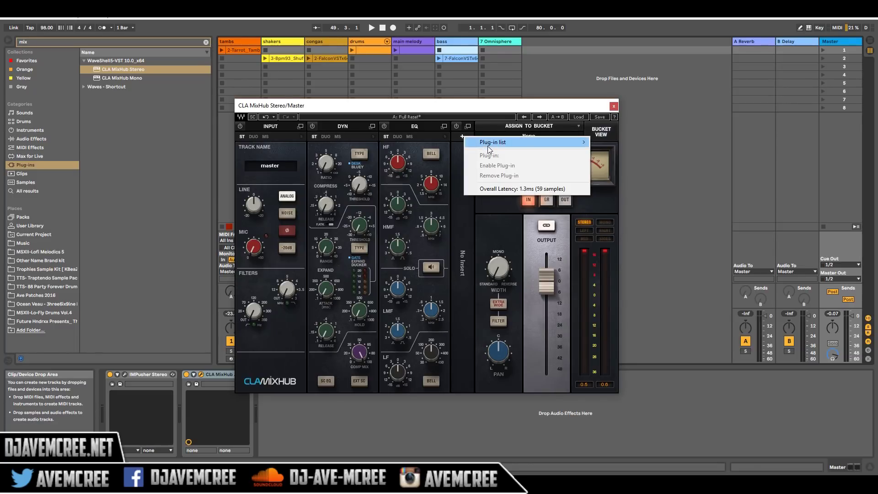
{"action": "mouse_move", "coordinate": [488, 144]}
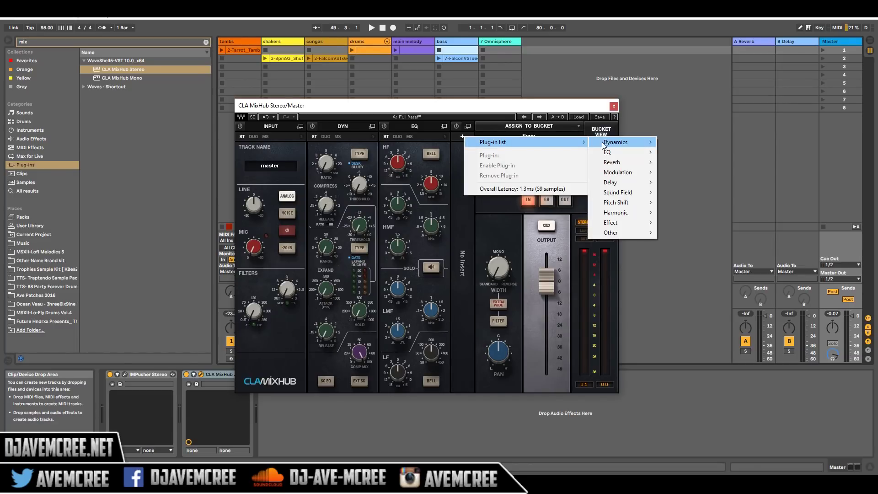
{"action": "mouse_move", "coordinate": [611, 152]}
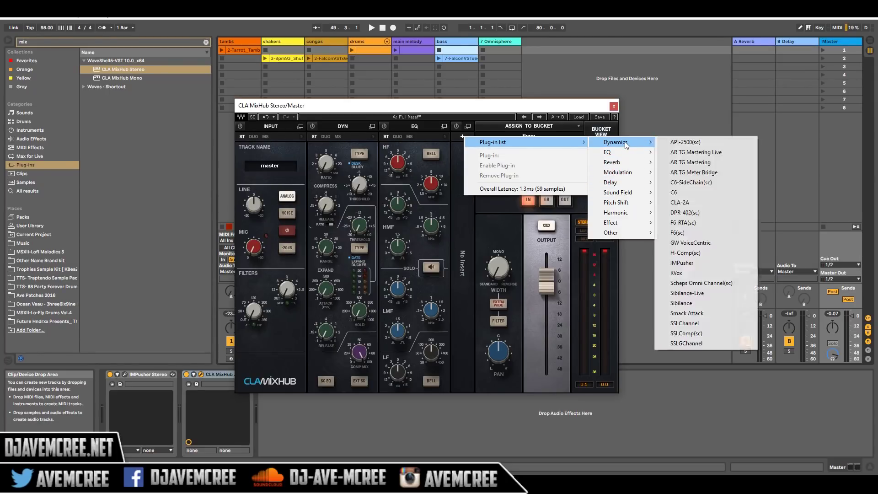
{"action": "left_click", "coordinate": [500, 242]}
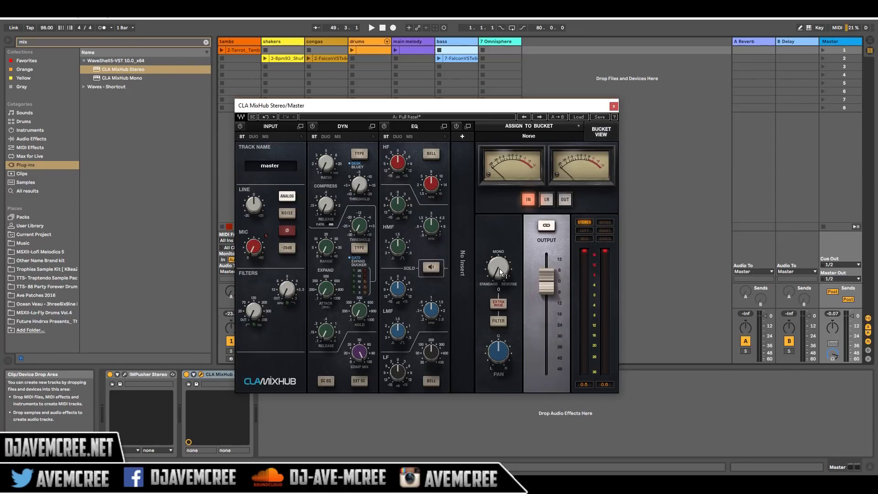
- Raise the master width slightly and try EXTRA WIDE and FILTER width modes while listening
{"action": "key", "text": "space"}
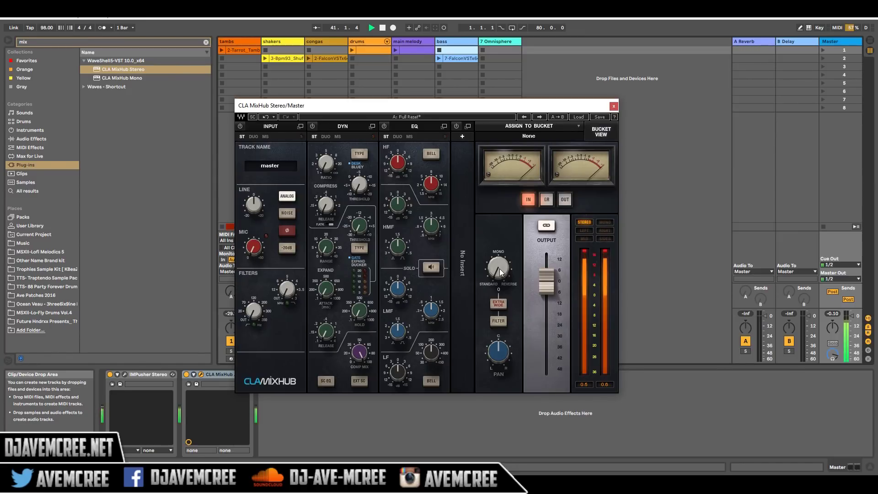
{"action": "mouse_move", "coordinate": [499, 268]}
{"action": "left_mouse_down"}
{"action": "mouse_move", "coordinate": [500, 256]}
{"action": "mouse_move", "coordinate": [501, 272]}
{"action": "left_mouse_up"}
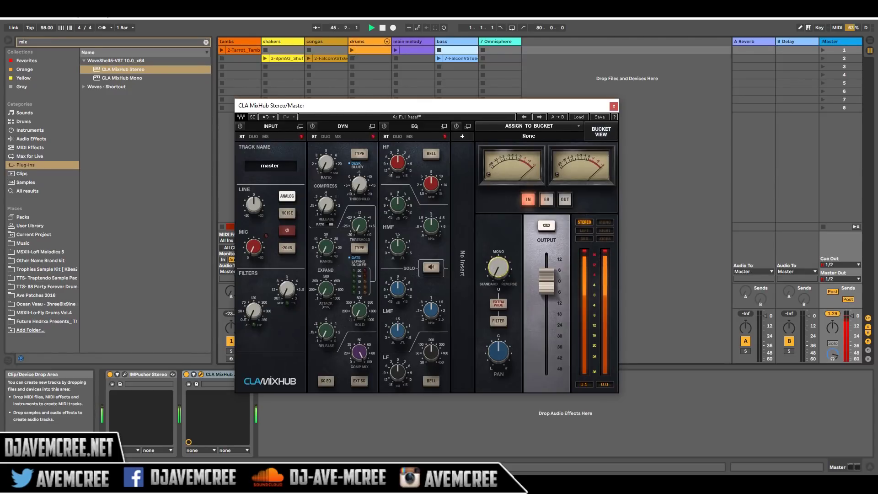
{"action": "key", "text": "space"}
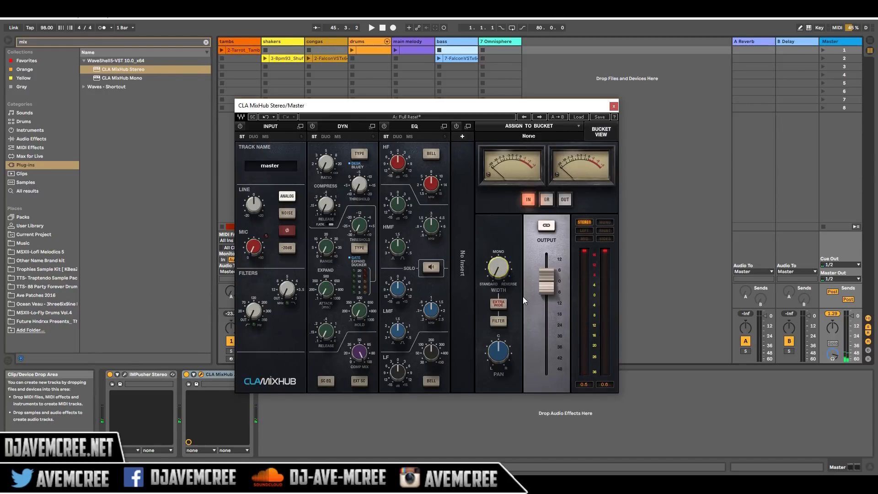
{"action": "key", "text": "space"}
{"action": "left_click", "coordinate": [501, 303]}
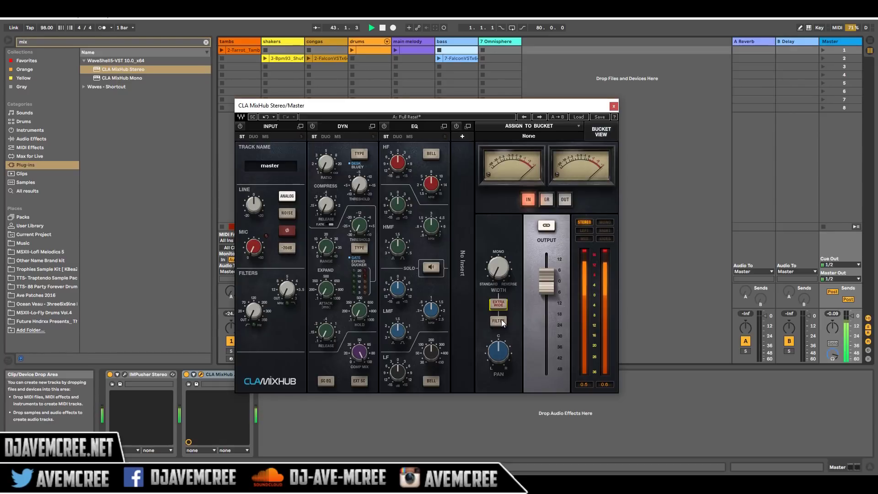
{"action": "left_click", "coordinate": [501, 320]}
{"action": "key", "text": "space"}
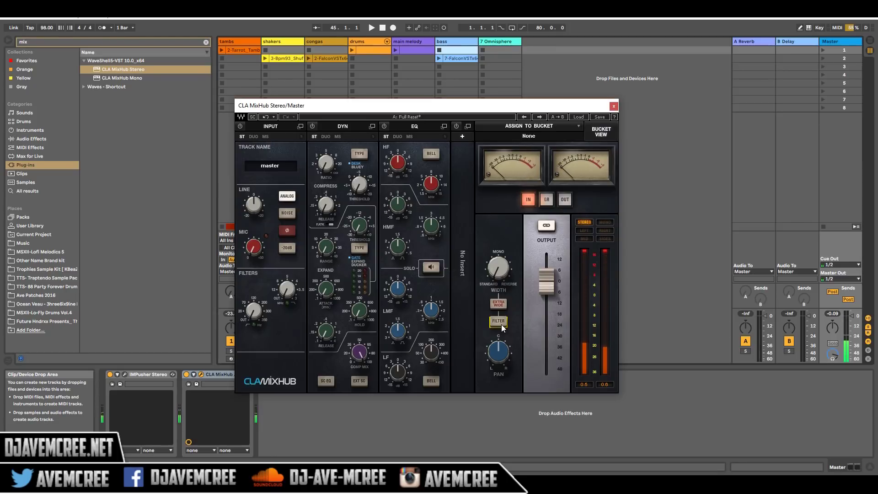
- Switch the width filter off and unlink the master's left and right output levels
{"action": "left_click", "coordinate": [501, 323]}
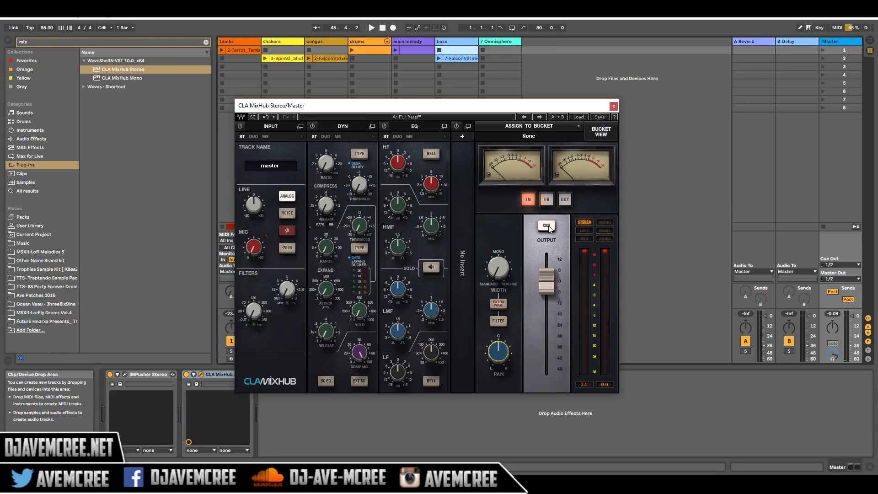
{"action": "left_click", "coordinate": [547, 226]}
{"action": "left_click", "coordinate": [547, 225]}
{"action": "left_click", "coordinate": [548, 226]}
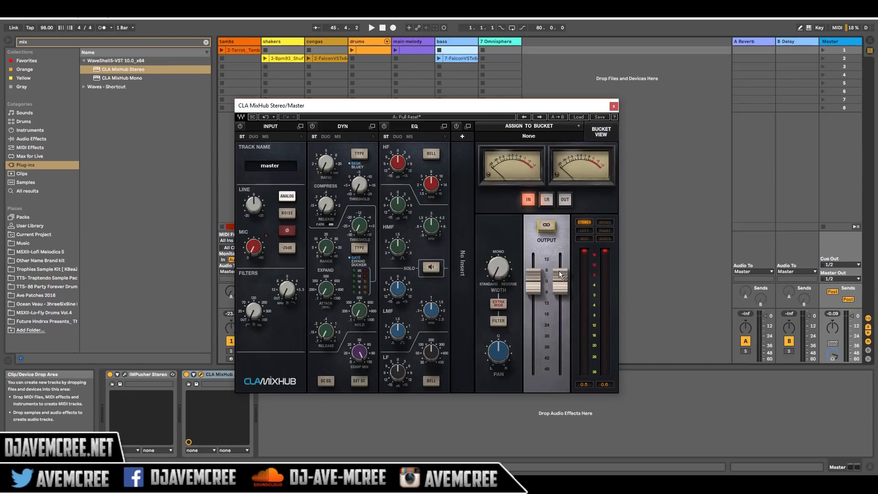
- Lower the right output level slightly during playback, then relink both outputs
{"action": "mouse_move", "coordinate": [560, 273]}
{"action": "key", "text": "space"}
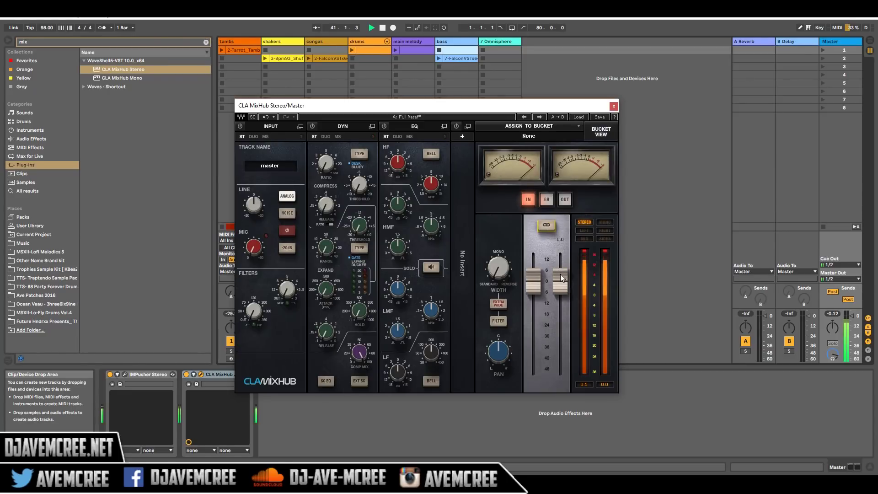
{"action": "left_click_drag", "start_coordinate": [561, 274], "coordinate": [533, 283]}
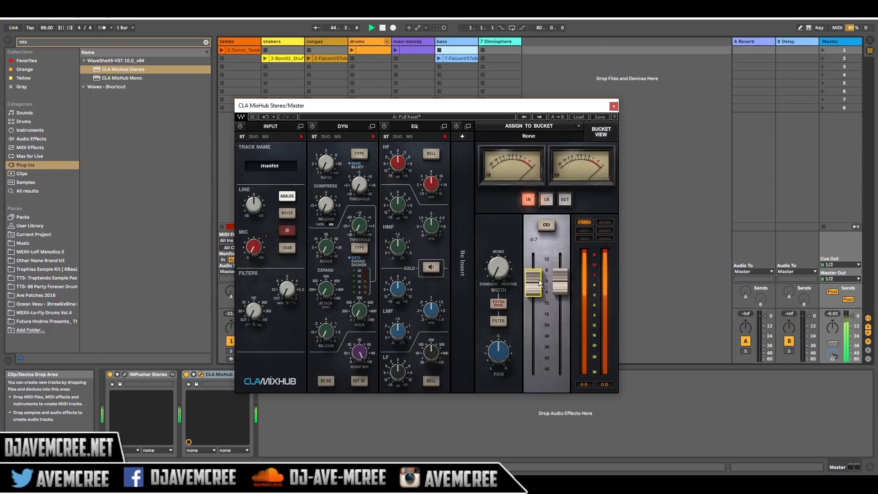
{"action": "key", "text": "space"}
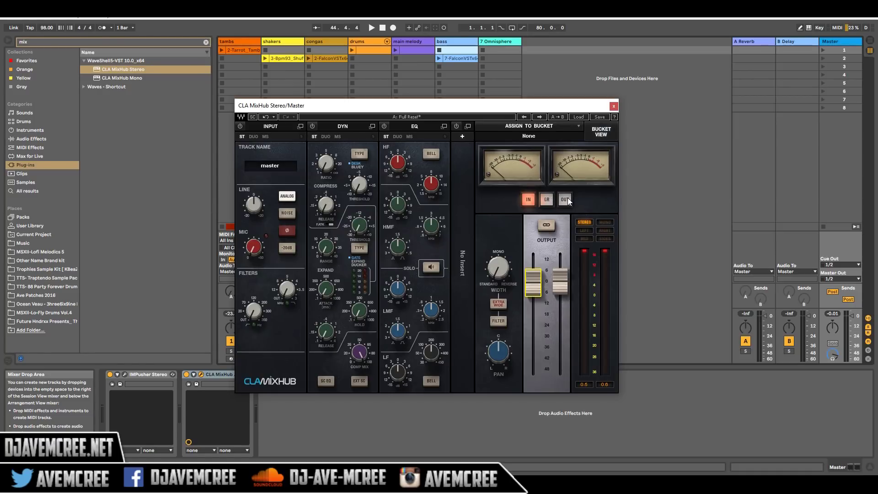
{"action": "left_click", "coordinate": [267, 118]}
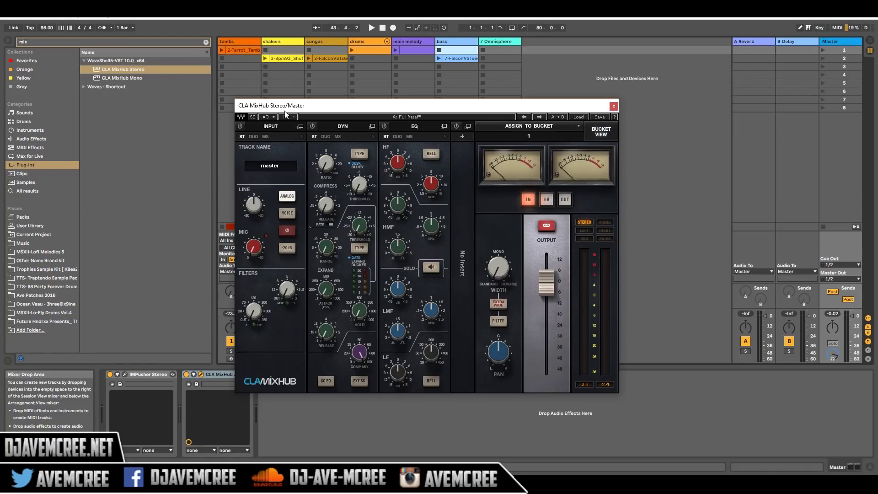